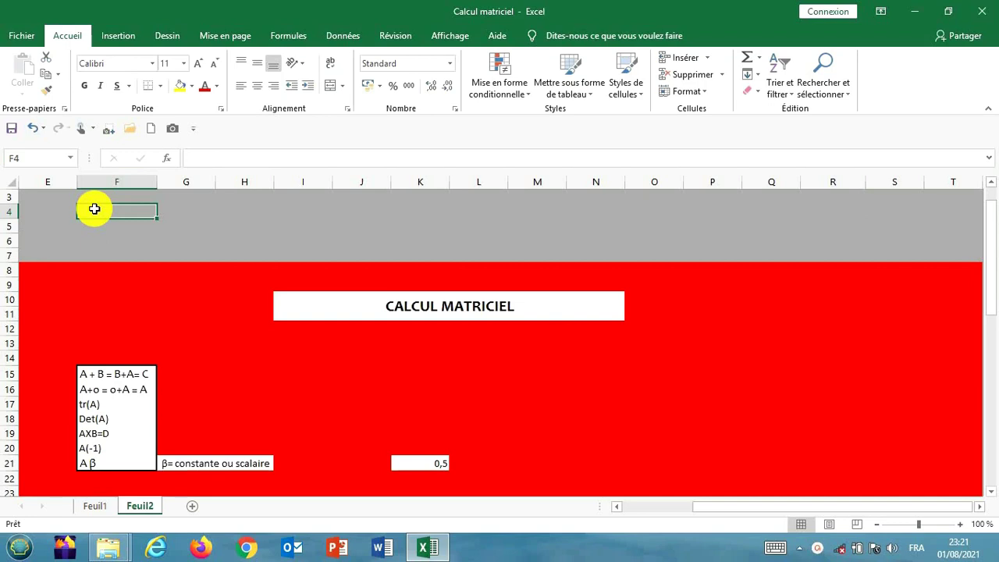
Look over the list of matrix operations, the scalar β and the first row of matrix tables on Feuil2
key("Down")
key("Down")
key("Down")
key("Down")
key("Down")
key("Down")
key("Down")
key("Down")
key("Down")
key("Down")
key("Down")
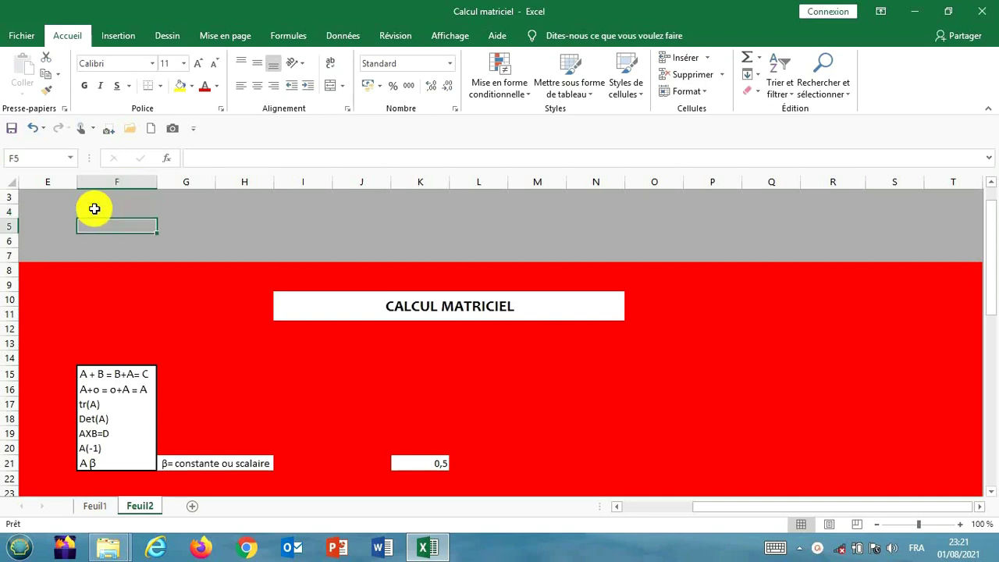
key("Down")
key("Down")
key("Down")
key("Down")
key("Down")
key("Down")
key("Down")
key("Down")
key("Down")
key("Down")
key("Down")
key("Down")
key("Down")
key("Down")
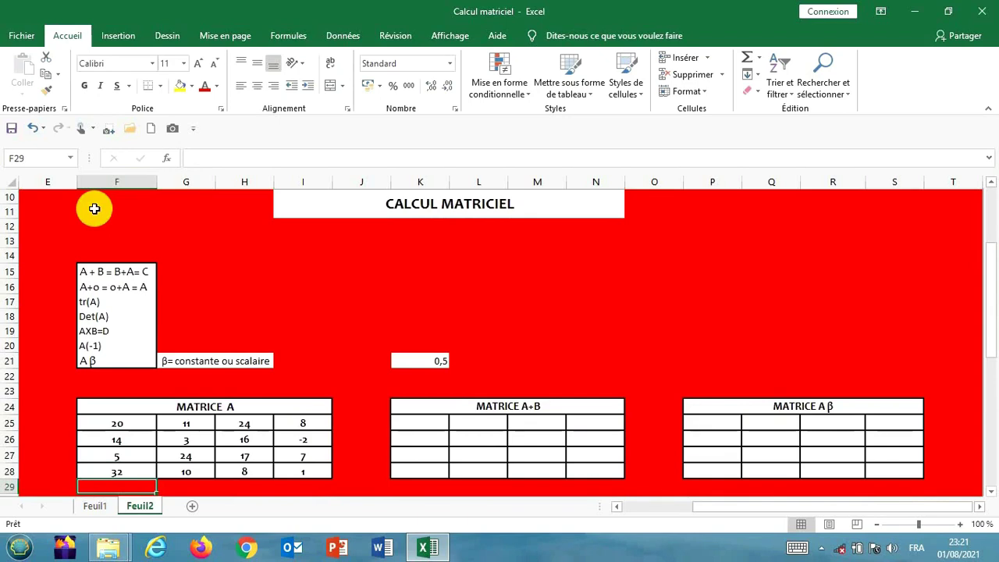
Examine matrices A, B and O with their empty result tables, down to the tr(A) and Det(A) cells
key("Down")
key("Down")
key("Down")
key("Down")
key("Down")
key("Down")
key("Down")
key("Down")
key("Down")
key("Down")
key("Down")
key("Down")
key("Down")
key("Down")
key("Down")
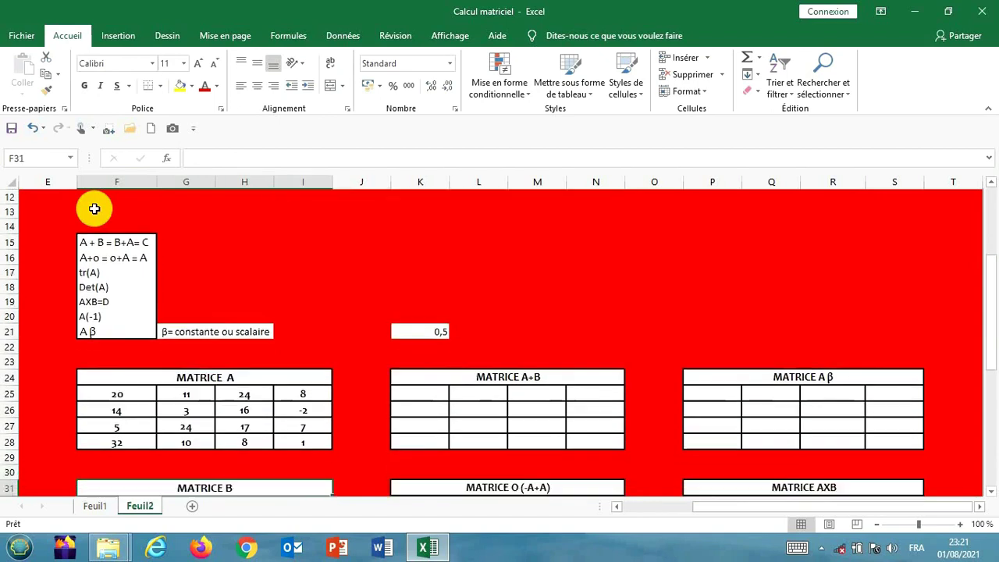
key("Down")
key("Down")
key("Down")
key("Down")
key("Down")
key("Down")
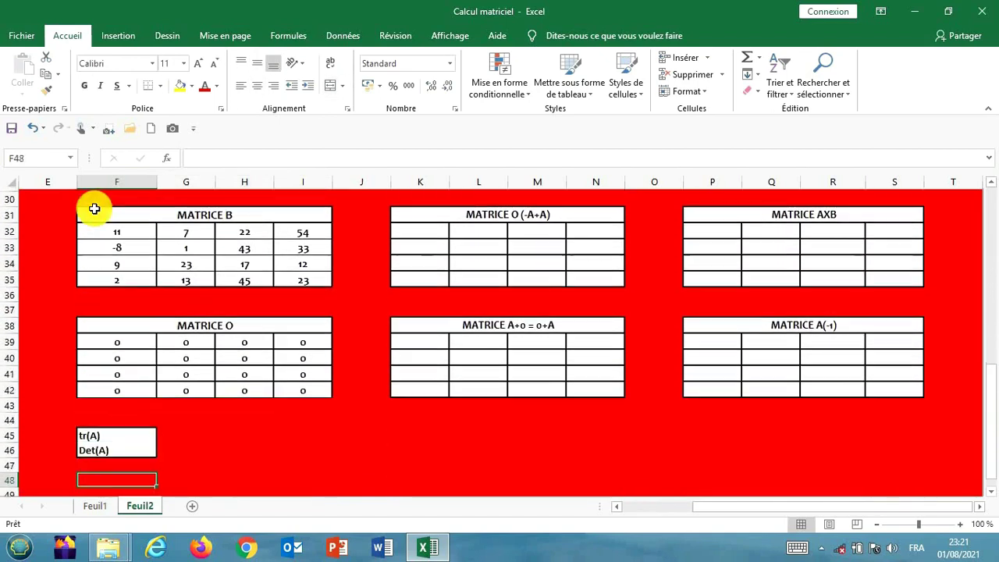
Review the matrix tables from the tr(A) and Det(A) cells back up to the list of operations
key("Up")
key("Up")
key("Up")
key("Up")
key("Up")
key("Up")
key("Up")
key("Up")
key("Up")
key("Up")
key("Up")
key("Up")
key("Up")
key("Up")
key("Up")
key("Up")
key("Up")
key("Up")
key("Up")
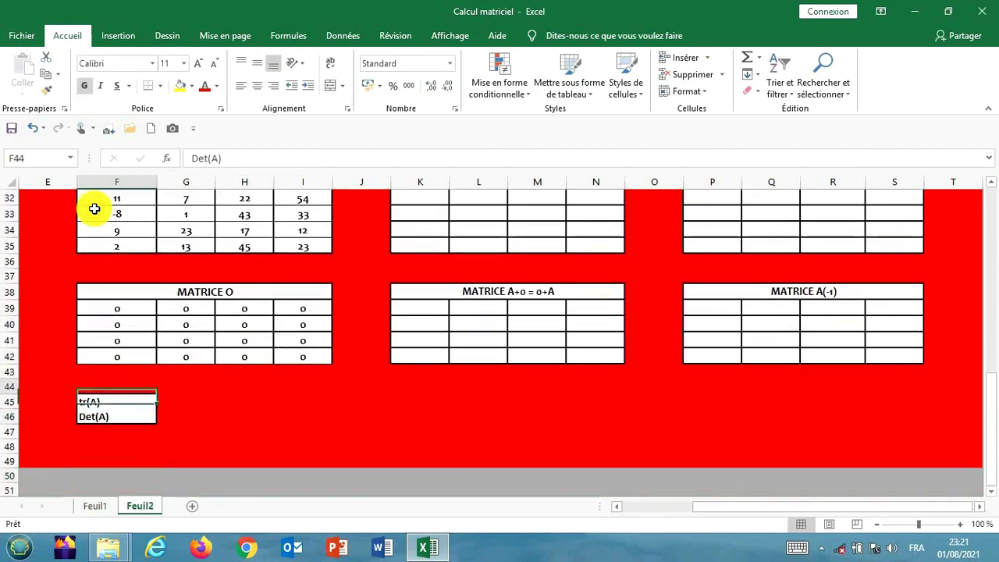
key("Up")
key("Up")
key("Up")
key("Up")
key("Up")
key("Up")
key("Up")
key("Up")
key("Up")
key("Up")
key("Up")
key("Up")
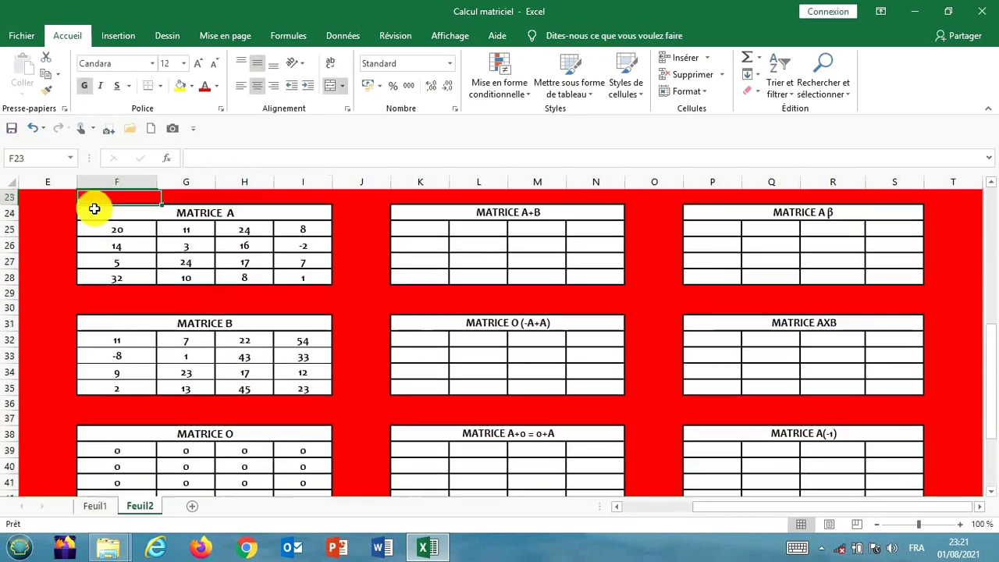
key("Up")
key("Up")
key("Up")
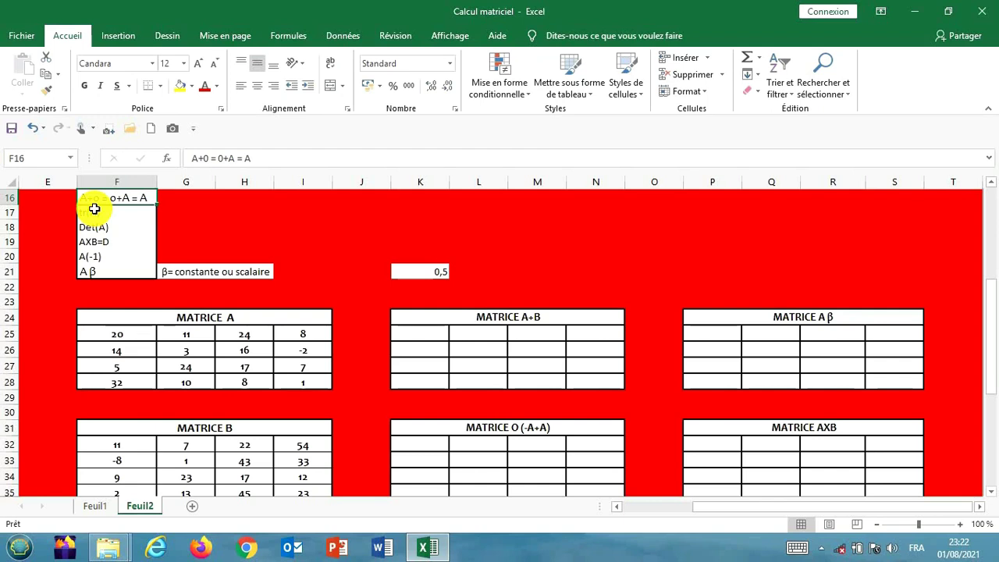
Compare the listed operations with matrices A and B and the result tables beside them
key("Down")
key("Down")
key("Down")
key("Down")
key("Down")
key("Down")
key("Down")
key("Down")
key("Down")
key("Down")
key("Down")
key("Down")
key("Down")
key("Down")
key("Down")
key("Down")
key("Down")
key("Down")
key("Down")
key("Down")
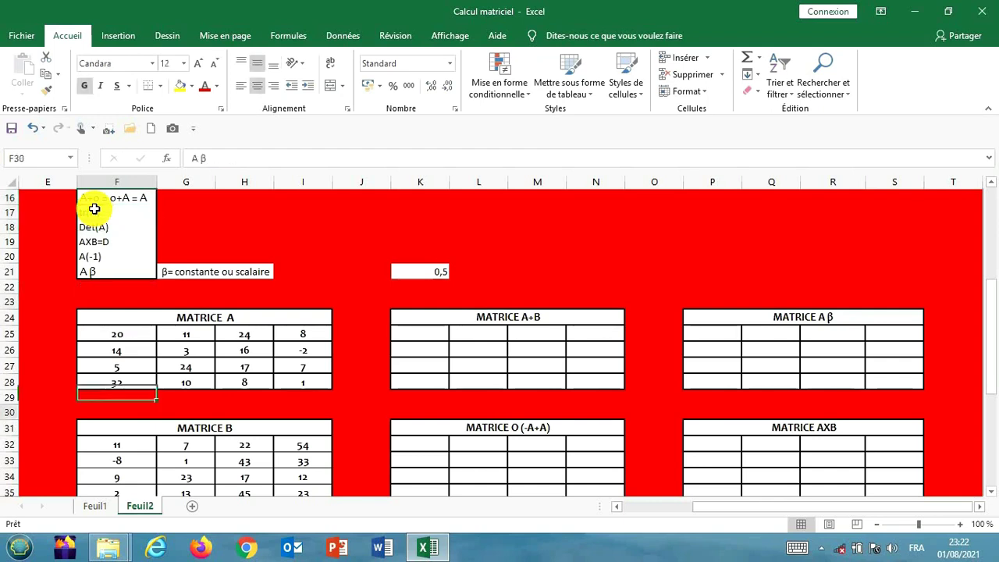
key("Up")
key("Up")
key("Up")
key("Up")
key("Up")
key("Up")
key("Up")
key("Up")
key("Up")
key("Up")
key("Up")
key("Up")
key("Up")
key("Up")
key("Up")
key("Up")
key("Up")
key("Up")
key("Up")
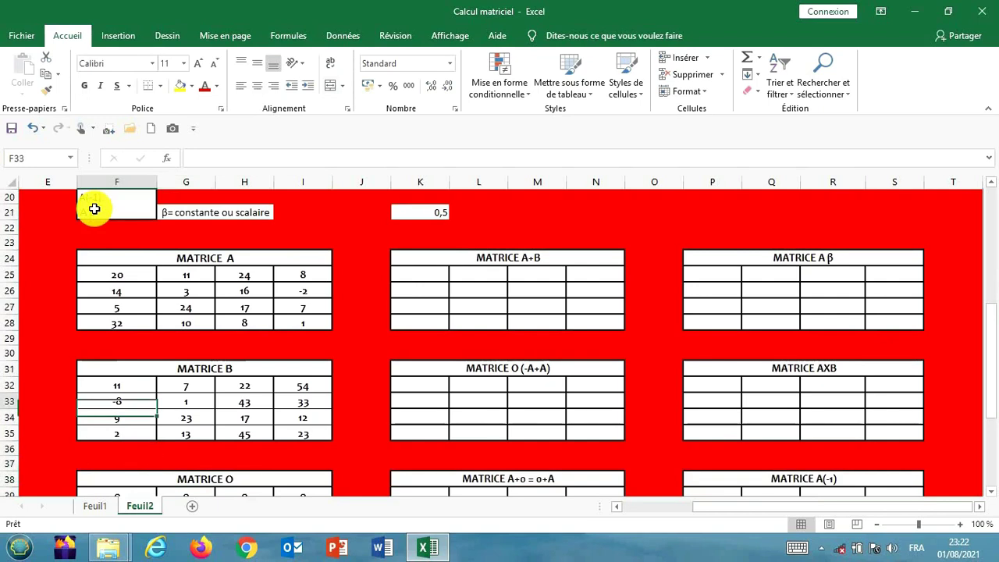
Check the layout of the result tables once more, from the operations list down to the Det(A) cell
key("Down")
key("Down")
key("Down")
key("Down")
key("Down")
key("Down")
key("Down")
key("Down")
key("Down")
key("Down")
key("Down")
key("Down")
key("Down")
key("Down")
key("Down")
key("Down")
key("Down")
key("Down")
key("Down")
key("Down")
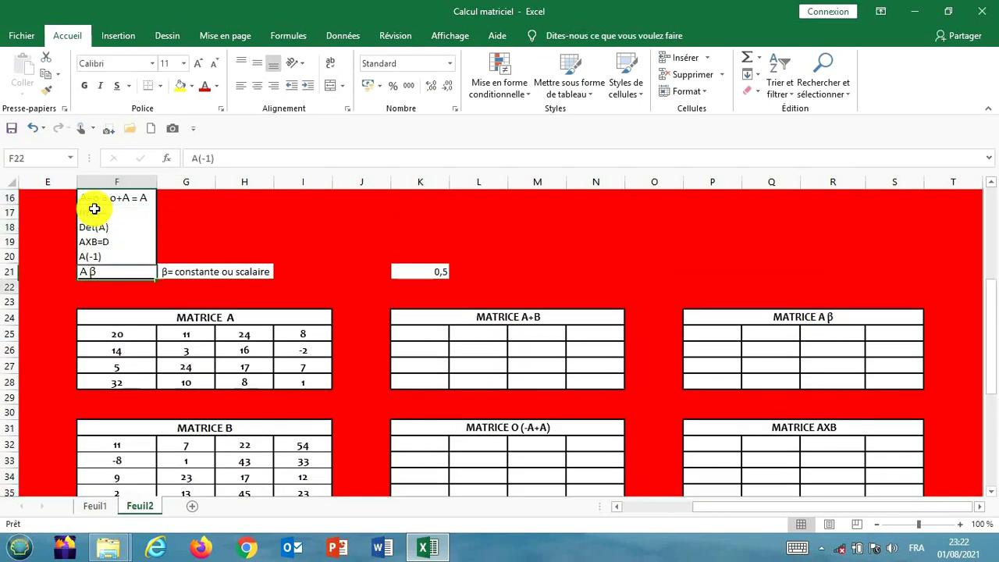
key("Down")
key("Down")
key("Down")
key("Down")
key("Down")
key("Down")
key("Down")
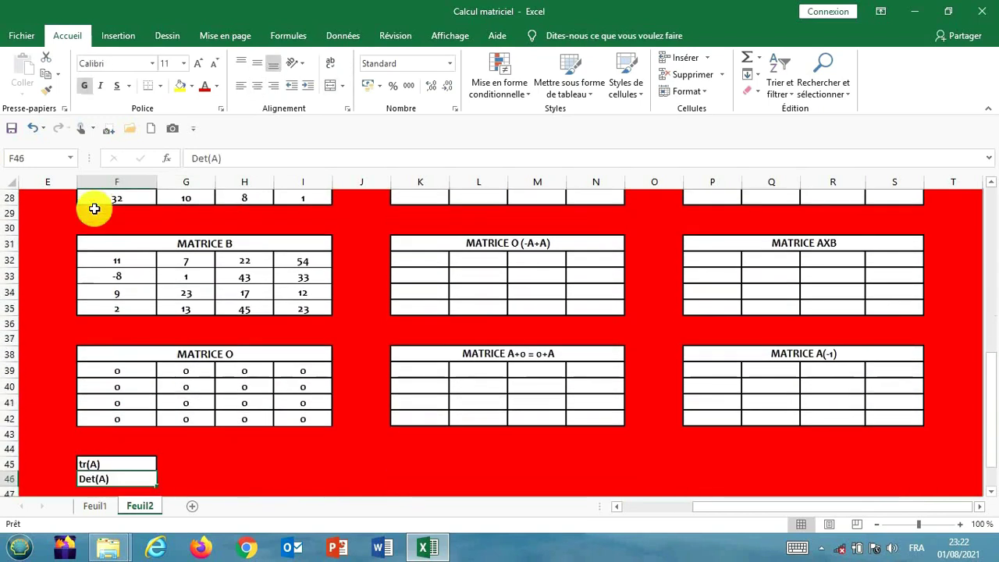
Review the matrices and their empty result tables from the Det(A) cell up to the list of operations
key("Up")
key("Up")
key("Up")
key("Up")
key("Up")
key("Up")
key("Up")
key("Up")
key("Up")
key("Up")
key("Up")
key("Up")
key("Up")
key("Up")
key("Up")
key("Up")
key("Up")
key("Up")
key("Up")
key("Up")
key("Up")
key("Up")
key("Up")
key("Up")
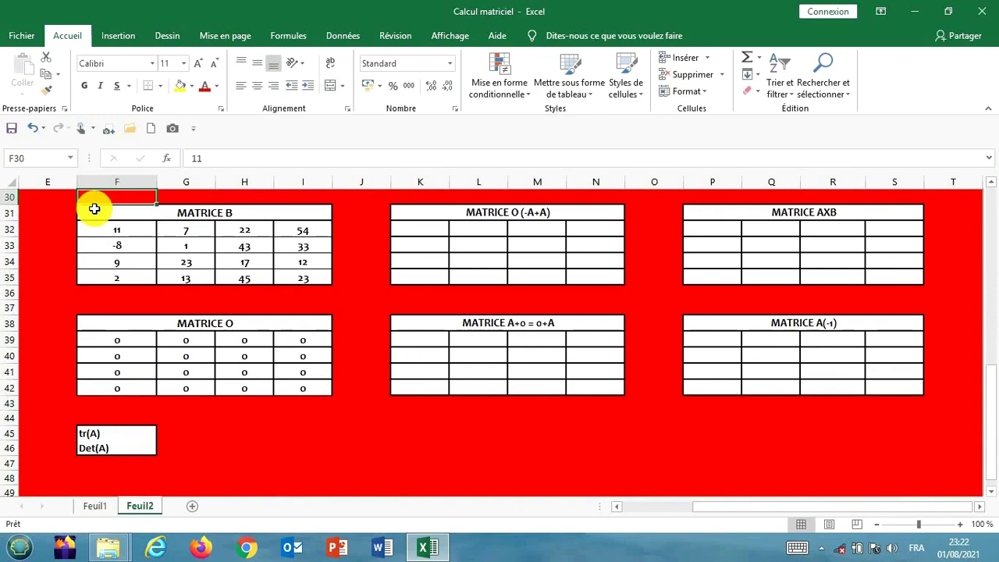
key("Up")
key("Up")
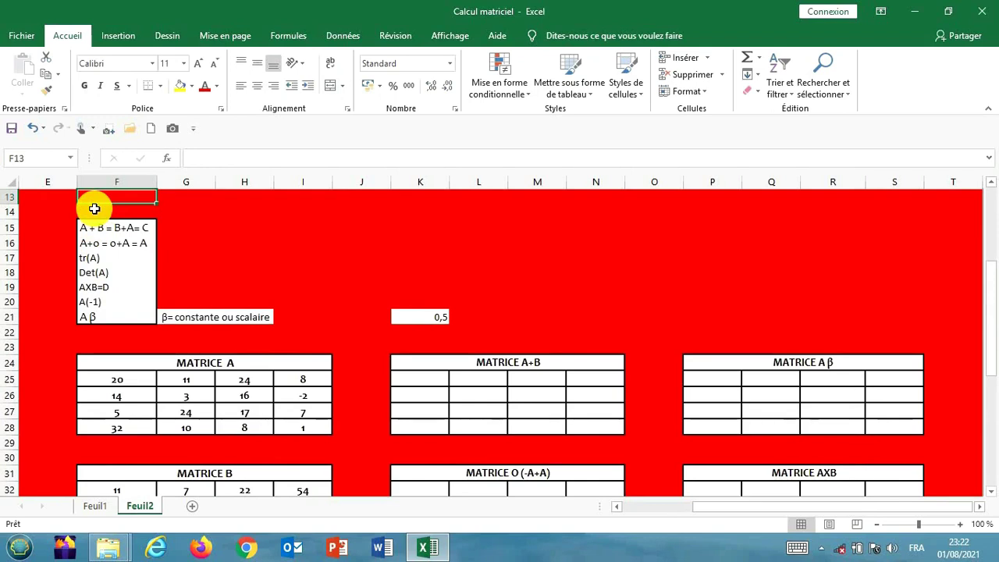
Examine the tables below the operations list, following matrices A, B and O down to the tr(A) and Det(A) cells
key("Down")
key("Down")
key("Down")
key("Down")
key("Down")
key("Down")
key("Down")
key("Down")
key("Down")
key("Down")
key("Down")
key("Down")
key("Down")
key("Down")
key("Down")
key("Down")
key("Down")
key("Down")
key("Down")
key("Down")
key("Down")
key("Down")
key("Down")
key("Down")
key("Down")
key("Down")
key("Down")
key("Down")
key("Down")
key("Down")
key("Down")
key("Down")
key("Down")
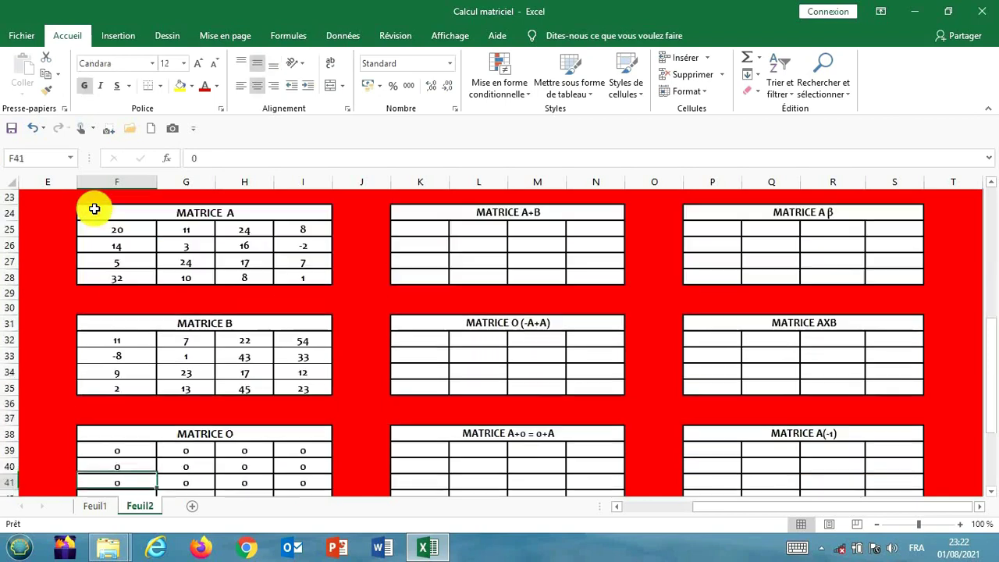
Look back over matrices O, B and A up to the Det(A), AXB, A(-1) and A β entries of the operations list
key("Up")
key("Up")
key("Up")
key("Up")
key("Up")
key("Up")
key("Up")
key("Up")
key("Up")
key("Up")
key("Up")
key("Up")
key("Up")
key("Up")
key("Up")
key("Up")
key("Up")
key("Up")
key("Up")
key("Up")
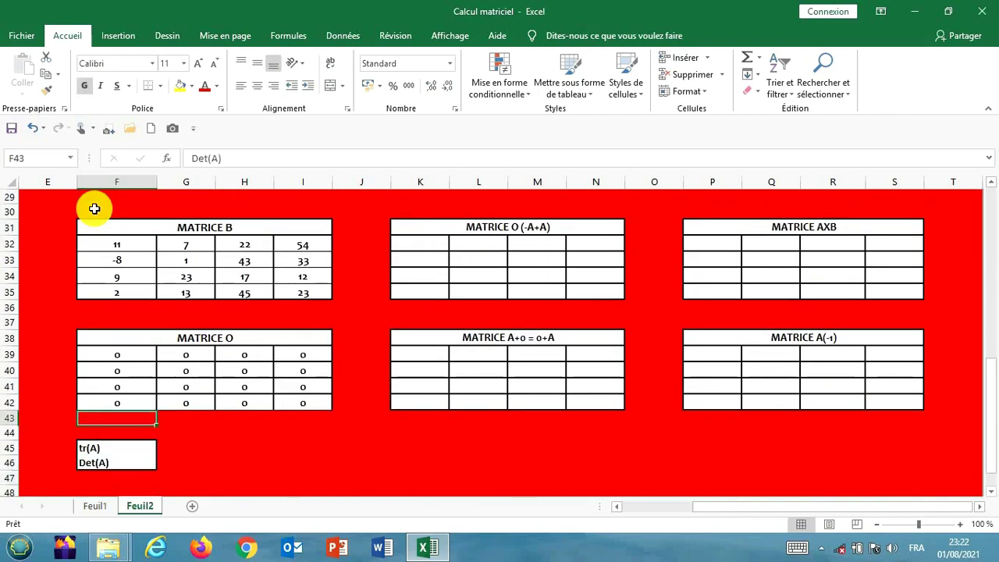
key("Up")
key("Up")
key("Up")
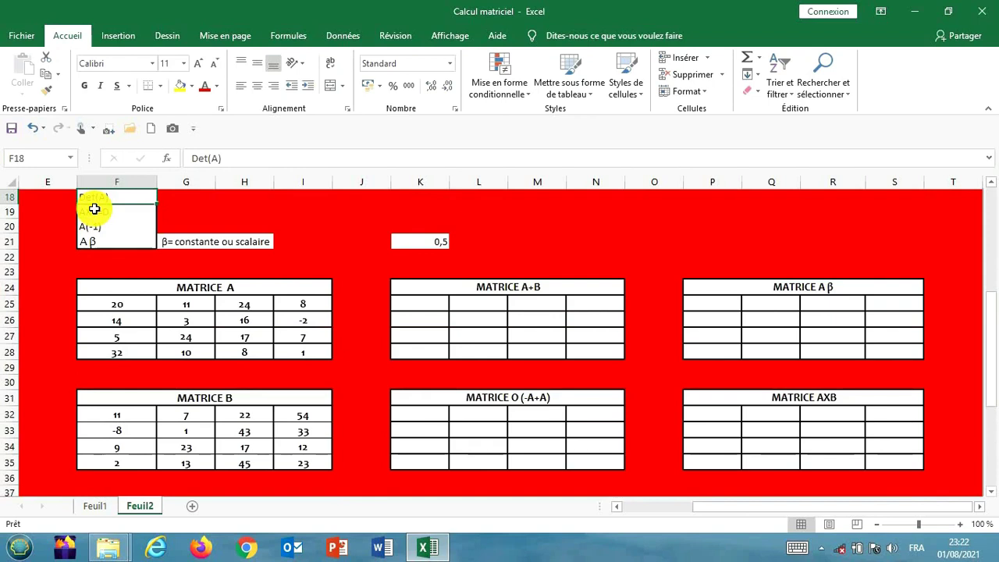
Check the result tables beside matrices A, B and O against the listed operations, down past matrix O
key("Down")
key("Down")
key("Down")
key("Down")
key("Down")
key("Down")
key("Down")
key("Down")
key("Down")
key("Down")
key("Down")
key("Down")
key("Down")
key("Down")
key("Down")
key("Down")
key("Down")
key("Down")
key("Down")
key("Down")
key("Down")
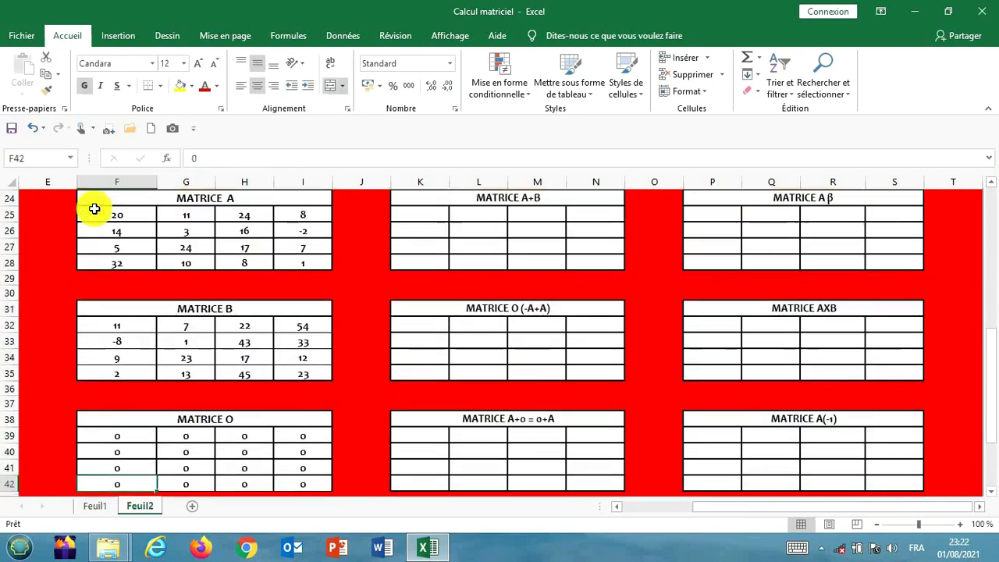
Return from matrix O to the operations list and examine the area around the scalar β and its value cell
key("Up")
key("Up")
key("Up")
key("Up")
key("Up")
key("Up")
key("Up")
key("Up")
key("Up")
key("Up")
key("Up")
key("Up")
key("Up")
key("Up")
key("Up")
key("Up")
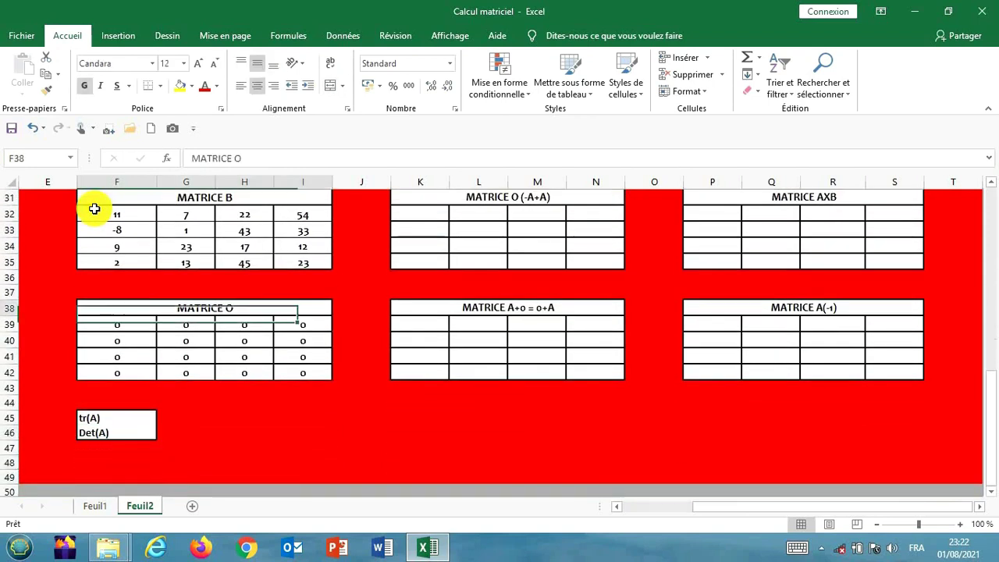
key("Up")
key("Up")
key("Up")
key("Up")
key("Up")
key("Up")
key("Up")
key("Up")
key("Up")
key("Up")
key("Up")
key("Up")
key("Up")
key("Up")
key("Right")
key("Right")
key("Right")
key("Right")
key("Right")
key("Right")
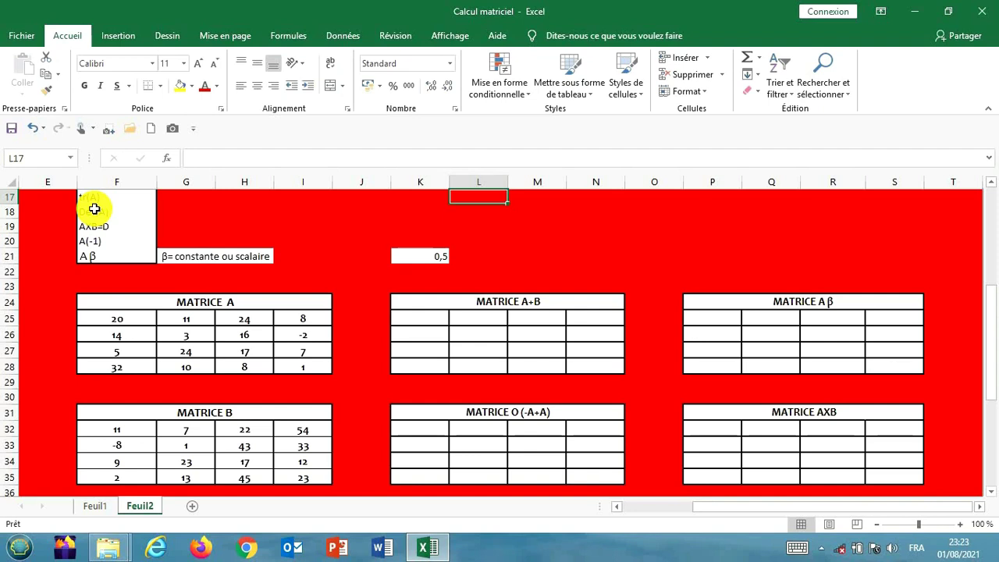
Go through the three source matrices in turn, from the MATRICE A heading through MATRICE B to MATRICE O
left_click(145, 302)
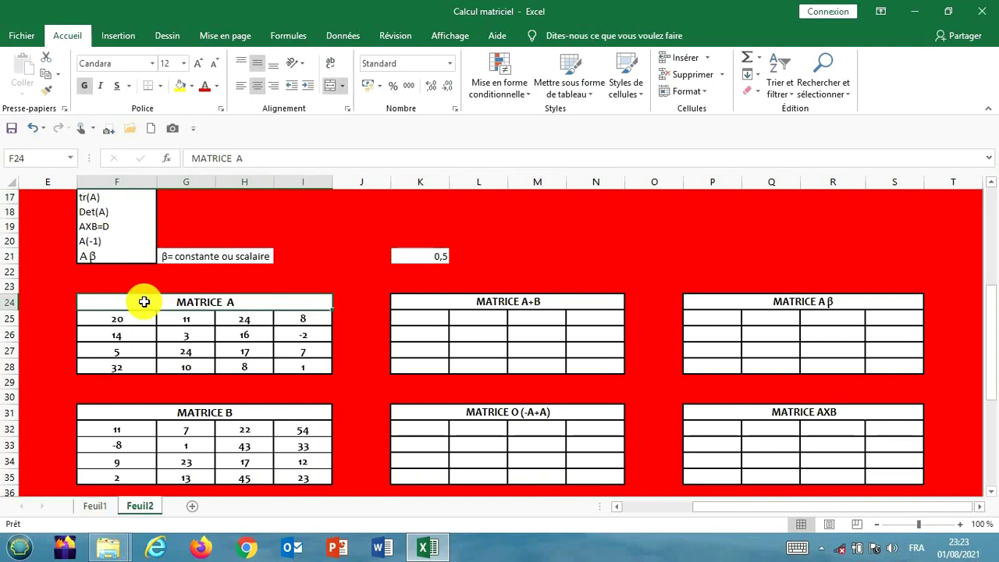
key("Down")
key("Down")
key("Down")
key("Down")
key("Down")
key("Down")
key("Down")
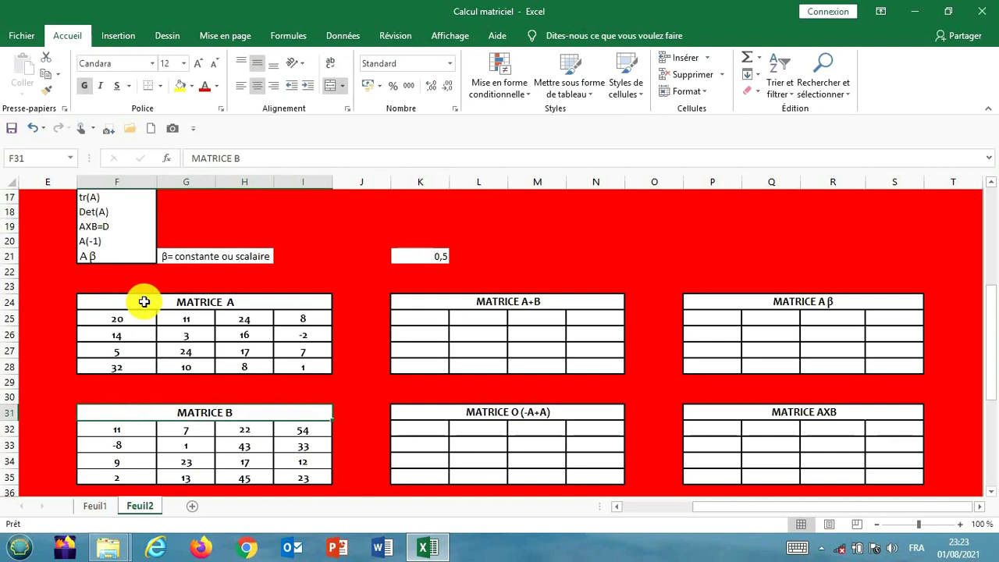
key("Down")
key("Down")
key("Down")
key("Down")
key("Down")
key("Down")
key("Down")
key("Down")
key("Down")
key("Down")
key("Down")
key("Down")
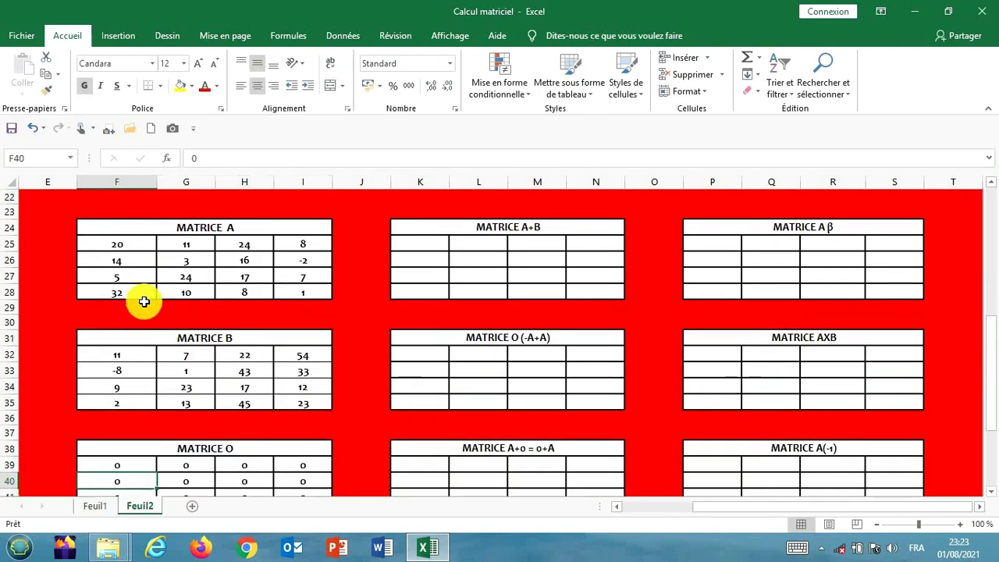
Look back up from matrix O over matrices B and A to the operations list and the scalar β
key("Up")
key("Up")
key("Up")
key("Up")
key("Up")
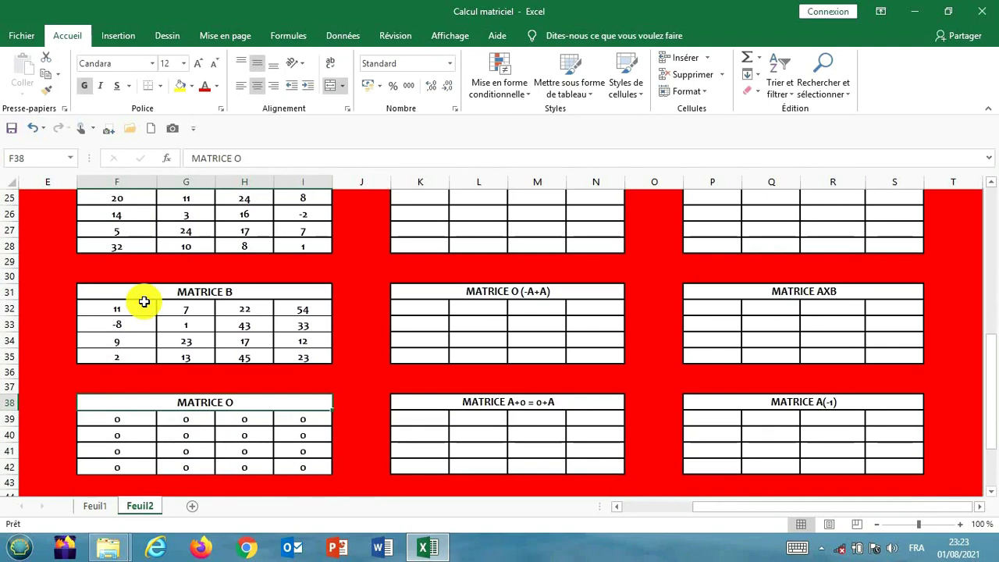
key("Up")
key("Up")
key("Up")
key("Up")
key("Up")
key("Up")
key("Up")
key("Up")
key("Up")
key("Up")
key("Up")
key("Up")
key("Up")
key("Up")
key("Up")
key("Up")
key("Up")
key("Up")
key("Up")
key("Up")
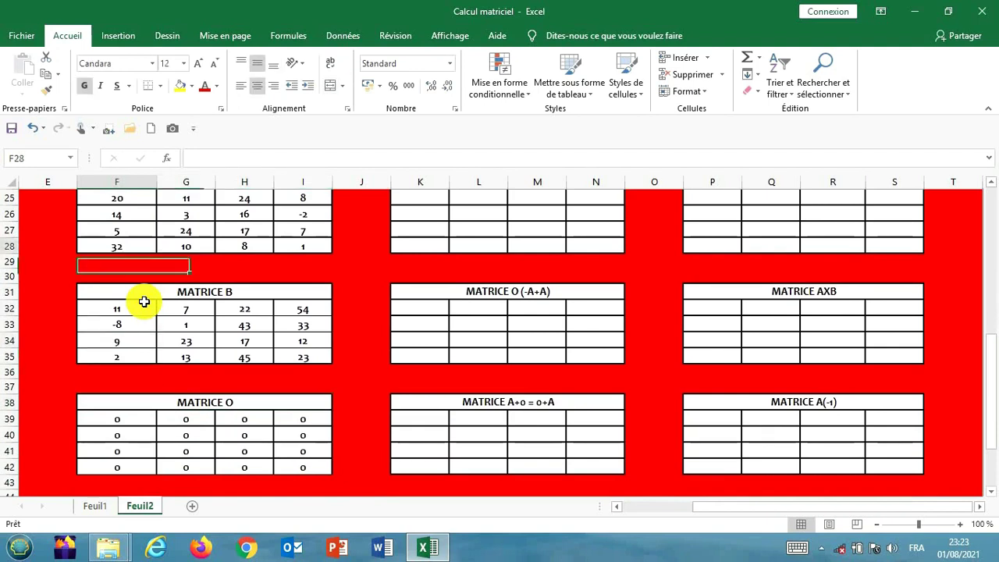
key("Up")
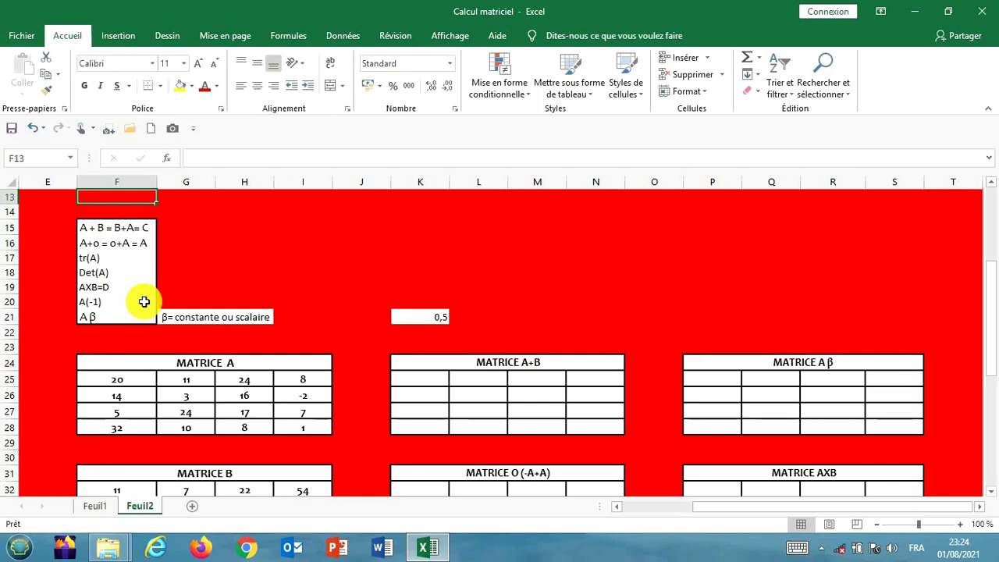
Review the operations list and matrices A, B and O down to the tr(A) and Det(A) entries below matrix O
key("Down")
key("Down")
key("Down")
key("Down")
key("Down")
key("Down")
key("Down")
key("Down")
key("Down")
key("Down")
key("Down")
key("Down")
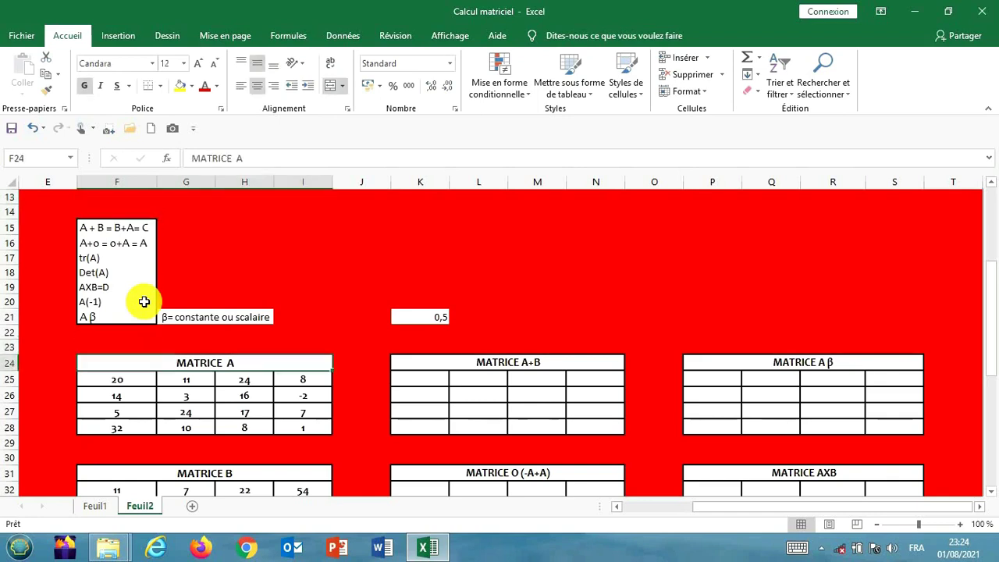
key("Down")
key("Down")
key("Down")
key("Down")
key("Down")
key("Down")
key("Down")
key("Down")
key("Down")
key("Down")
key("Down")
key("Down")
key("Down")
key("Down")
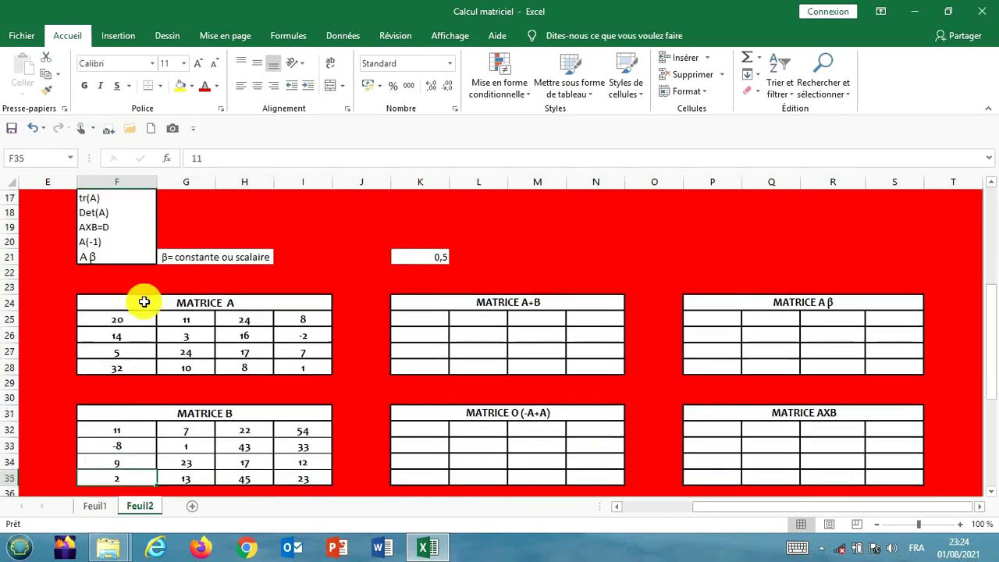
key("Down")
key("Down")
key("Down")
key("Down")
key("Down")
key("Down")
key("Down")
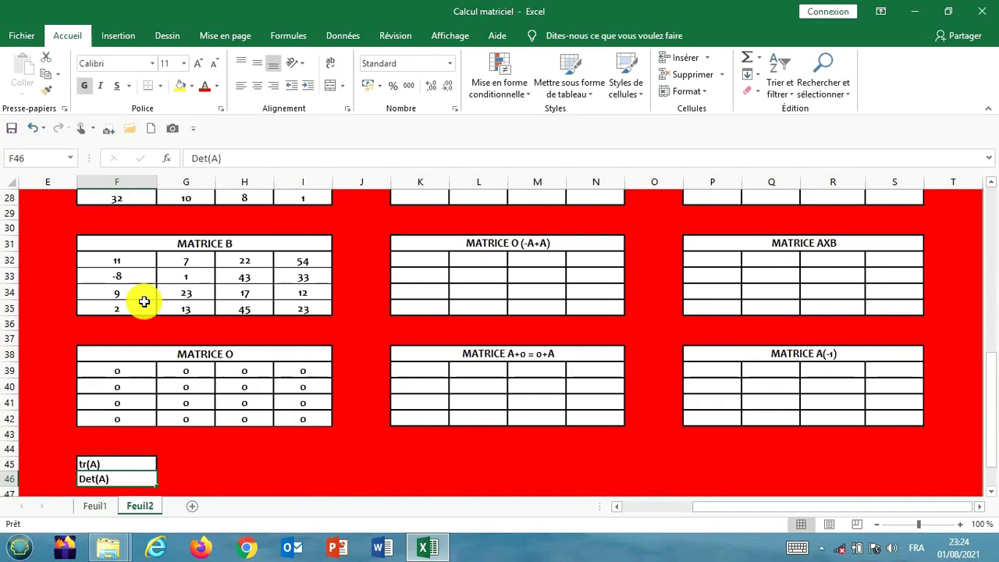
Examine the MATRICE O heading, then matrices B and A above it, up to the A β entry
left_click(218, 351)
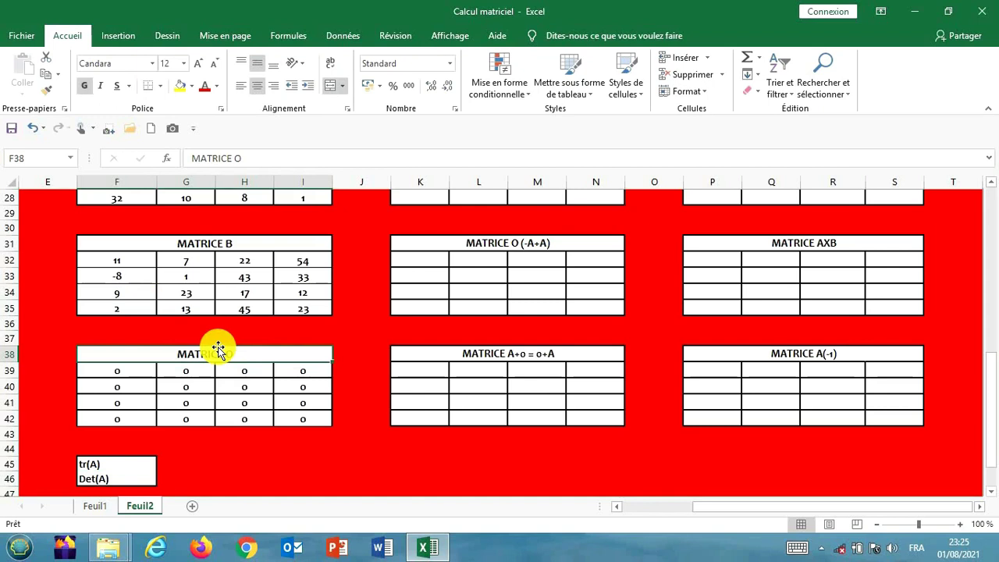
key("Up")
key("Up")
key("Up")
key("Up")
key("Up")
key("Up")
key("Up")
key("Up")
key("Up")
key("Up")
key("Up")
key("Up")
key("Up")
key("Up")
key("Up")
key("Up")
key("Up")
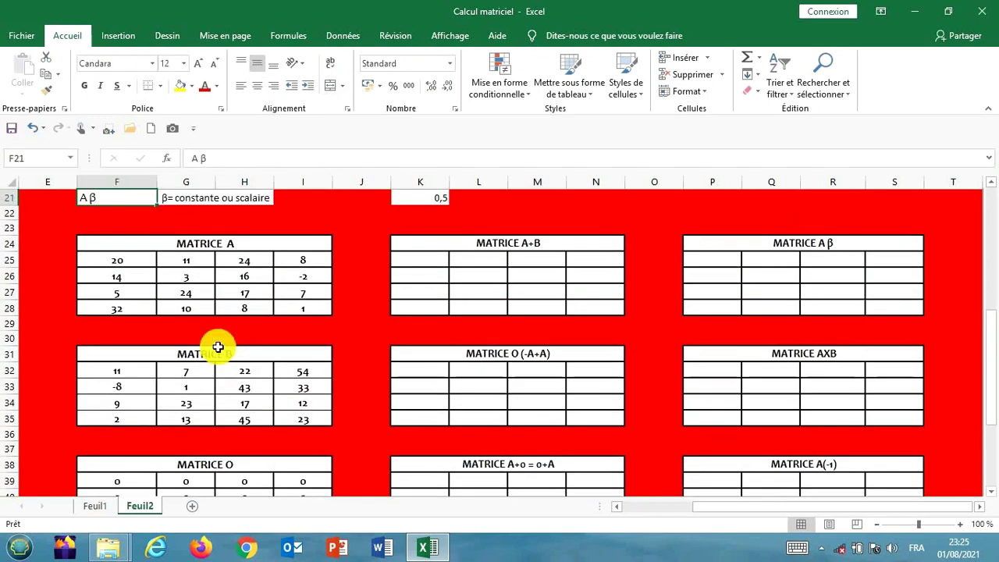
Check the matrices and their result tables from the A β entry down to the area below tr(A) and Det(A)
key("Down")
key("Down")
key("Down")
key("Down")
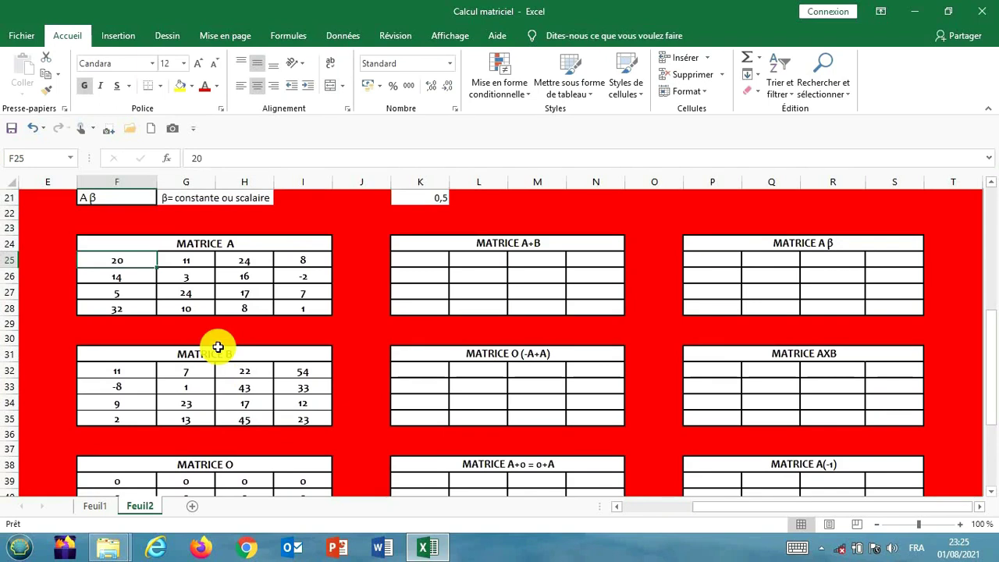
key("Down")
key("Down")
key("Down")
key("Down")
key("Down")
key("Down")
key("Down")
key("Down")
key("Down")
key("Down")
key("Down")
key("Down")
key("Down")
key("Down")
key("Down")
key("Down")
key("Down")
key("Down")
key("Down")
key("Down")
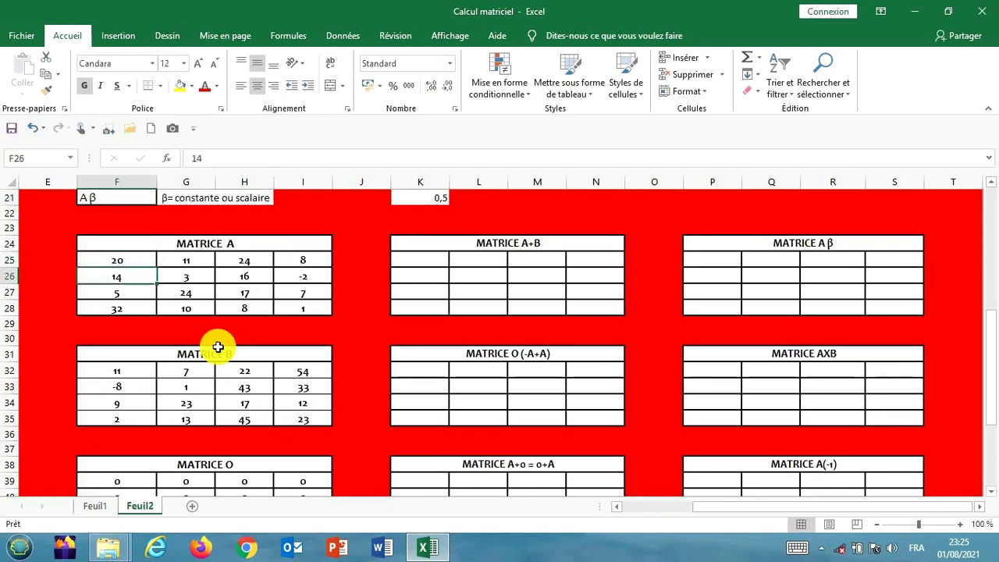
Return from the bottom of the worksheet to the operations list and examine its Det(A) and tr(A) entries
key("Up")
key("Up")
key("Up")
key("Up")
key("Up")
key("Up")
key("Up")
key("Up")
key("Up")
key("Up")
key("Up")
key("Up")
key("Up")
key("Up")
key("Up")
key("Up")
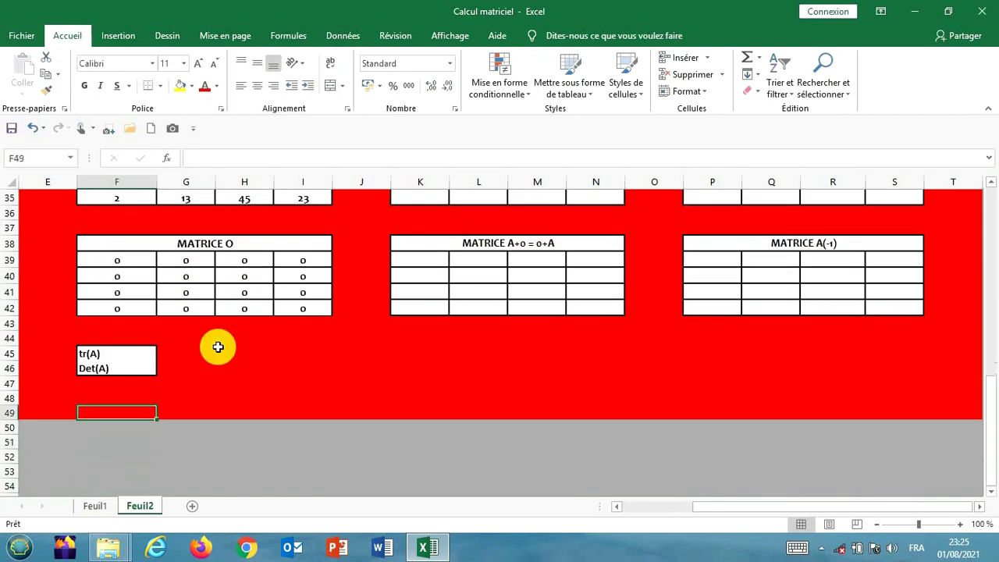
key("Up")
key("Up")
key("Up")
key("Up")
key("Up")
key("Up")
key("Up")
key("Up")
key("Up")
key("Up")
key("Up")
key("Up")
key("Up")
key("Up")
key("Up")
key("Up")
key("Up")
key("Up")
key("Up")
key("Up")
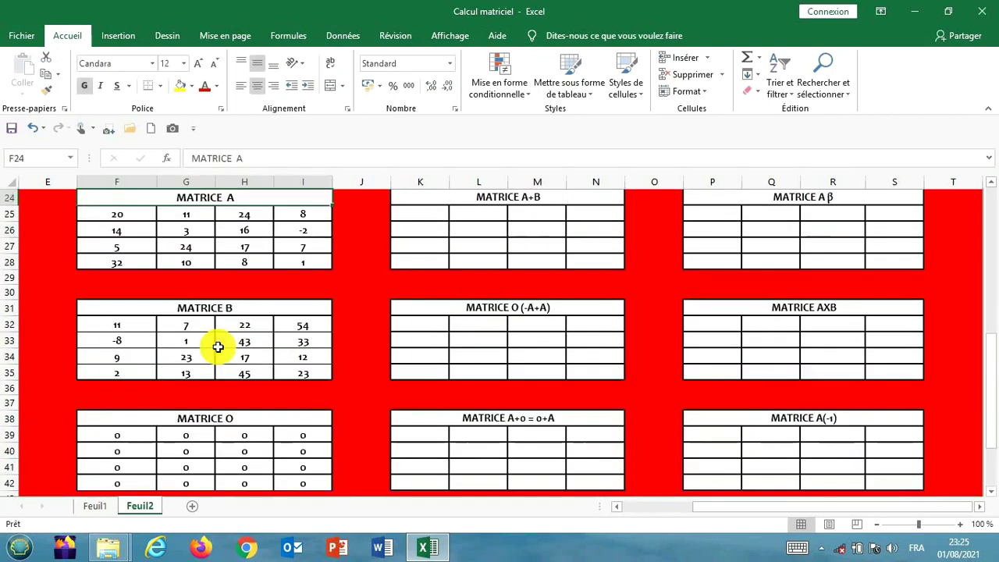
key("Down")
key("Down")
key("Down")
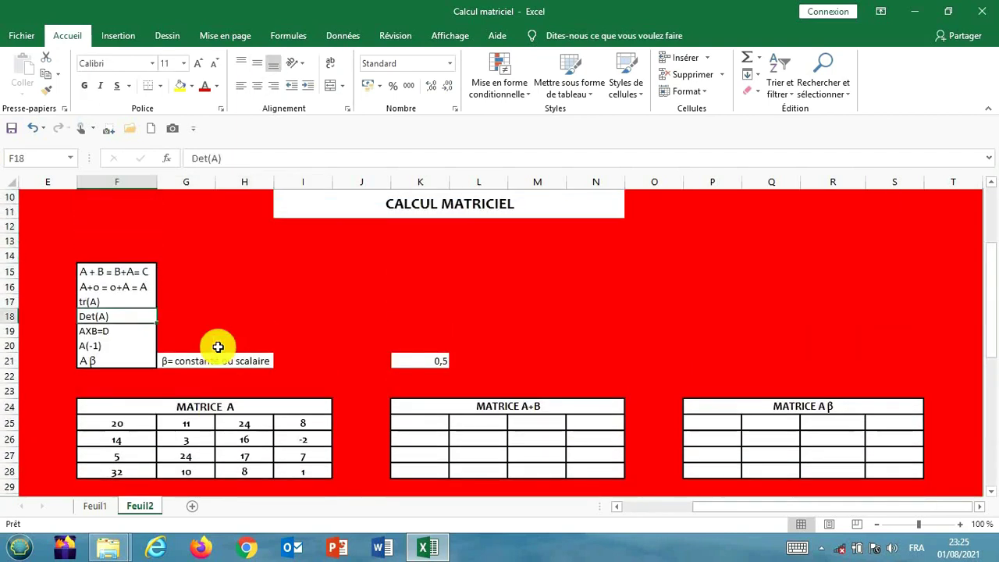
key("Up")
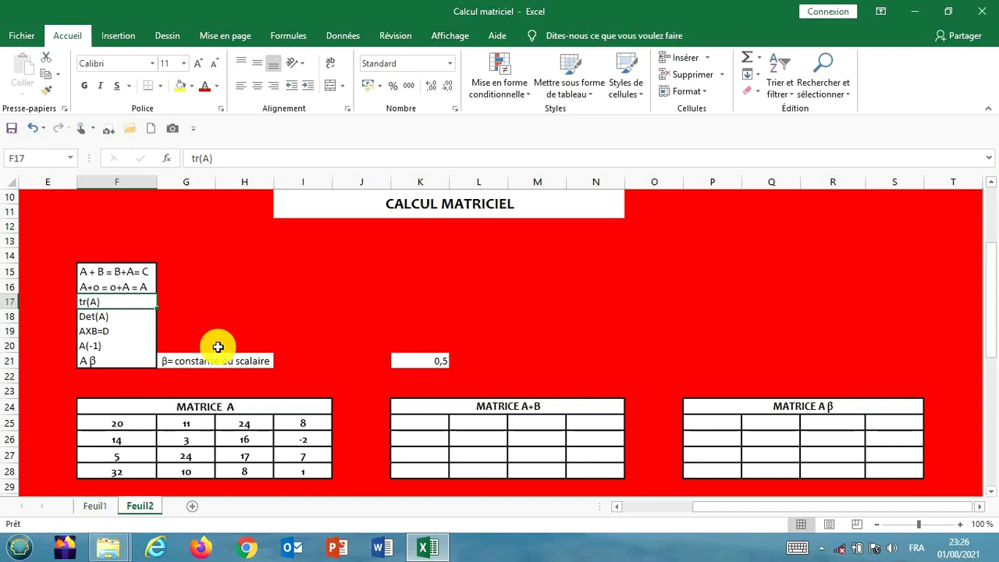
Examine the first element of matrix A and the MATRICE A+B table, down to the MATRICE O (-A+A) table beside matrix B
left_click(126, 422)
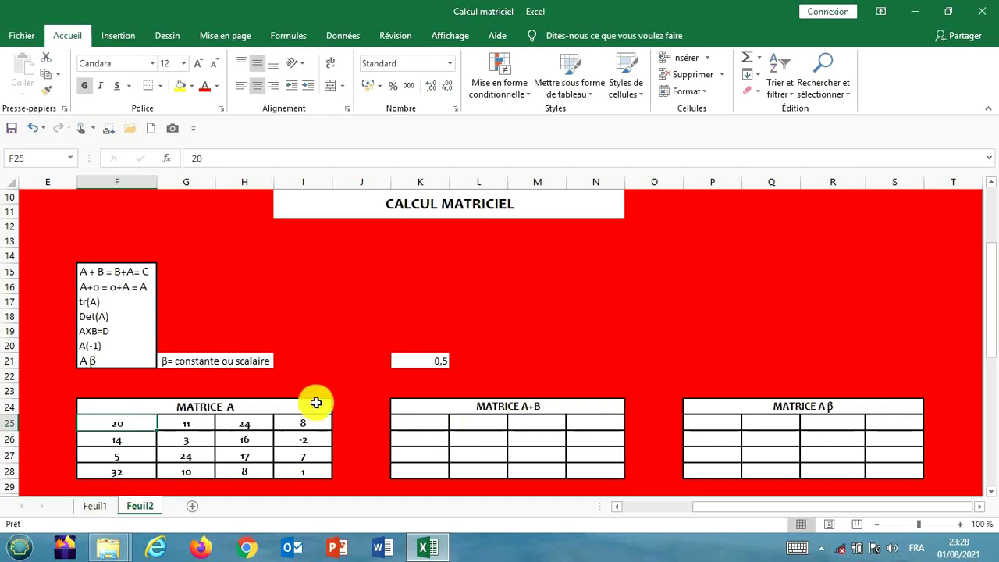
left_click(416, 421)
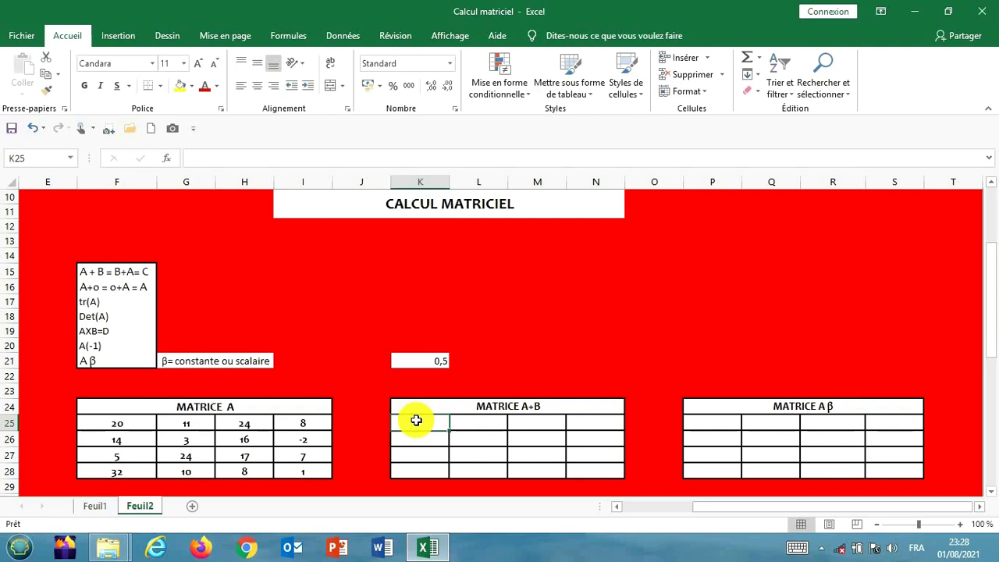
key("Down")
key("Down")
key("Down")
key("Down")
key("Down")
key("Down")
key("Down")
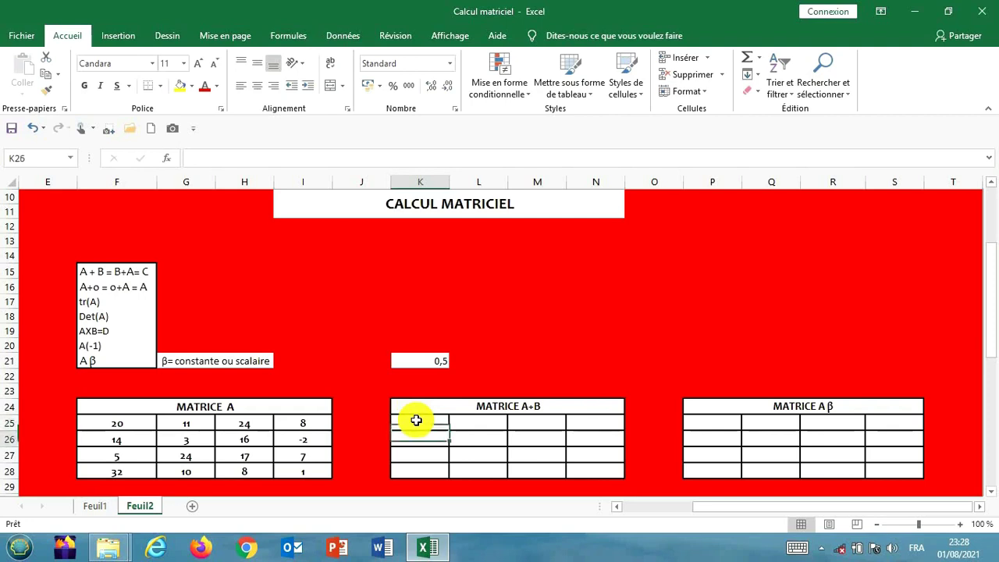
key("Down")
key("Down")
key("Down")
key("Down")
key("Down")
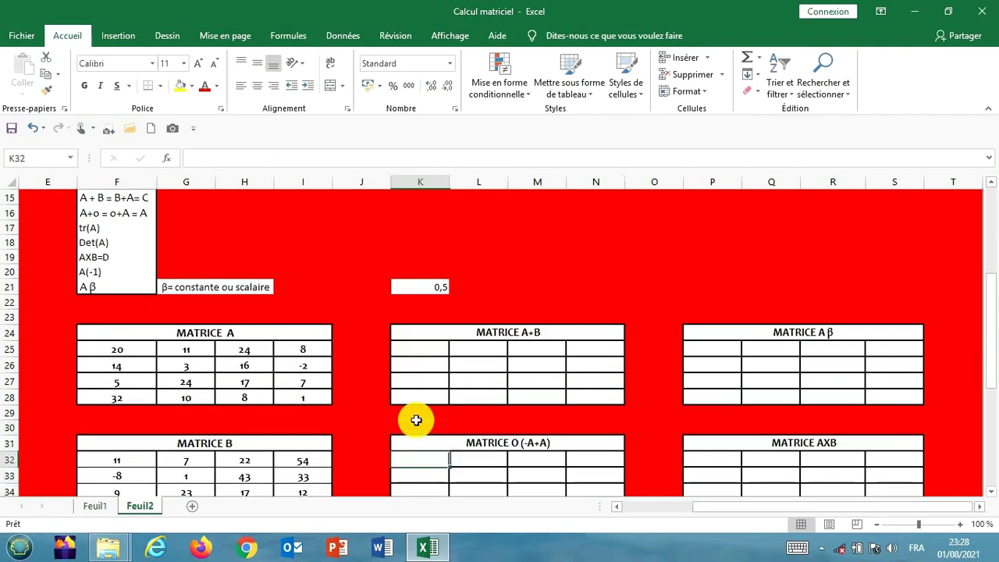
Enter the formula =F25+F32 in K25, the first cell of the MATRICE A+B table, adding the first elements of matrices A and B
key("Up")
key("Up")
key("Up")
key("Up")
key("Up")
key("Up")
key("Up")
key("Up")
key("Up")
key("Up")
key("Up")
key("Up")
key("Up")
key("Up")
key("Up")
key("Up")
key("Up")
key("Up")
key("Up")
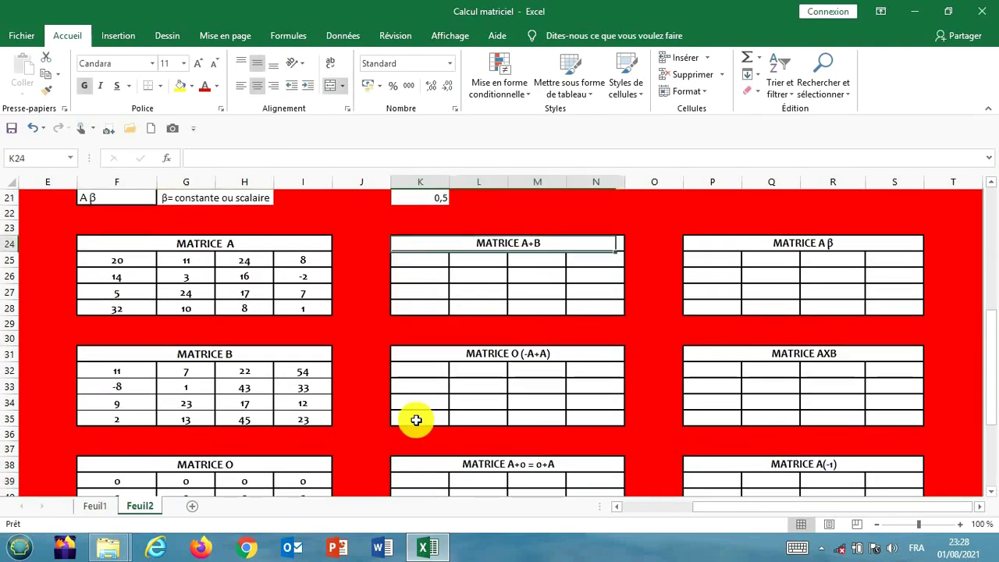
key("Down")
key("Down")
key("Down")
key("Down")
key("Down")
key("Down")
key("Down")
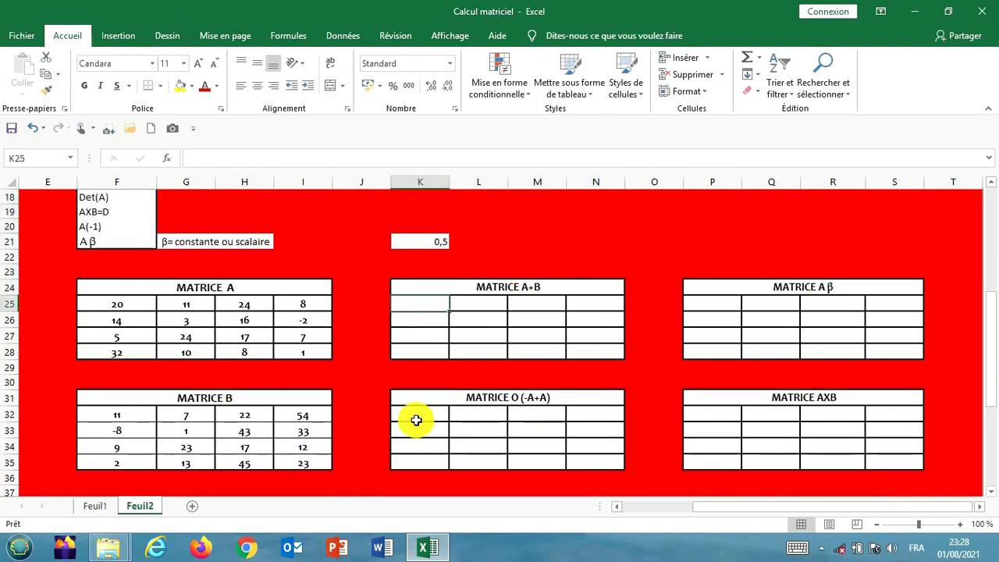
type("=")
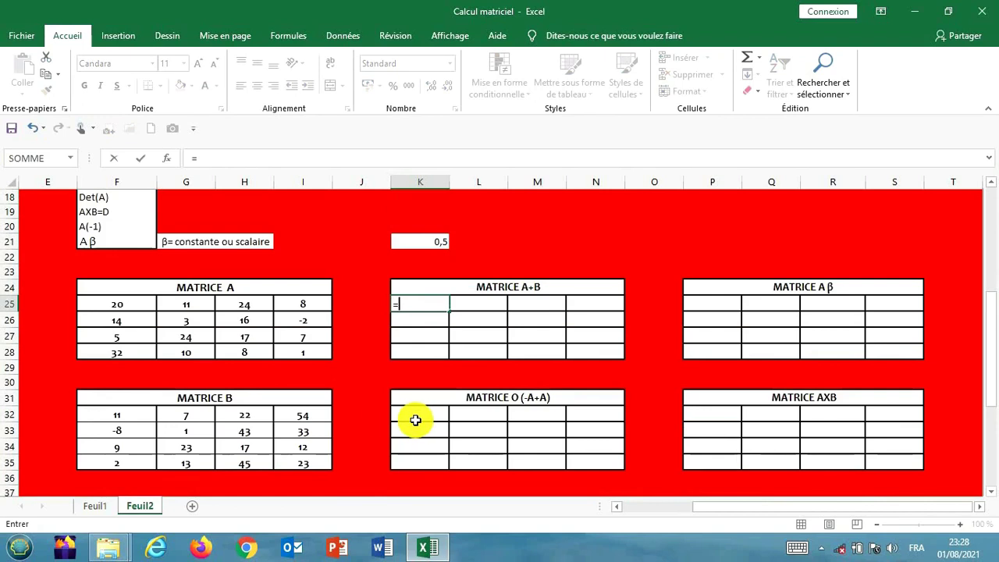
left_click(416, 420)
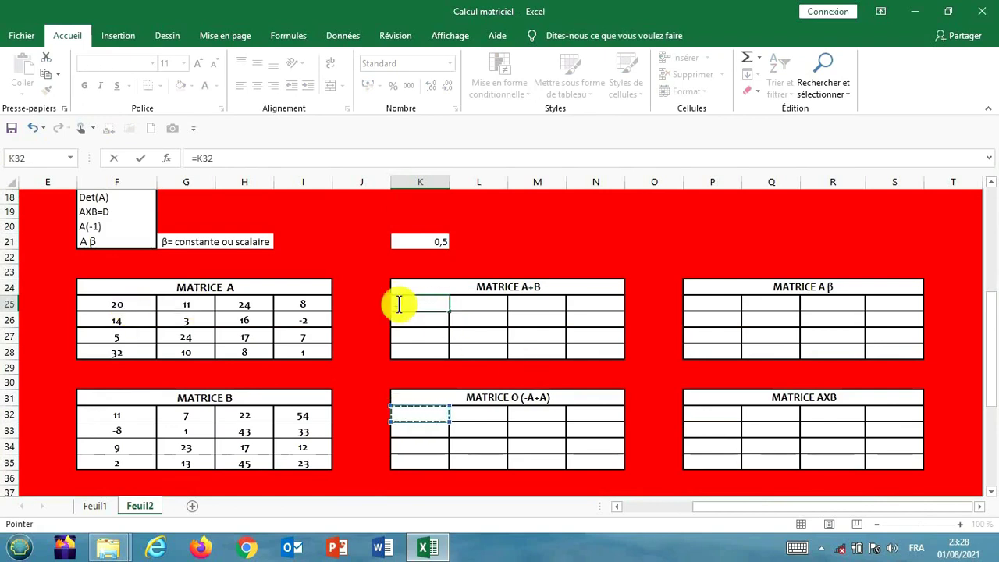
left_click(136, 303)
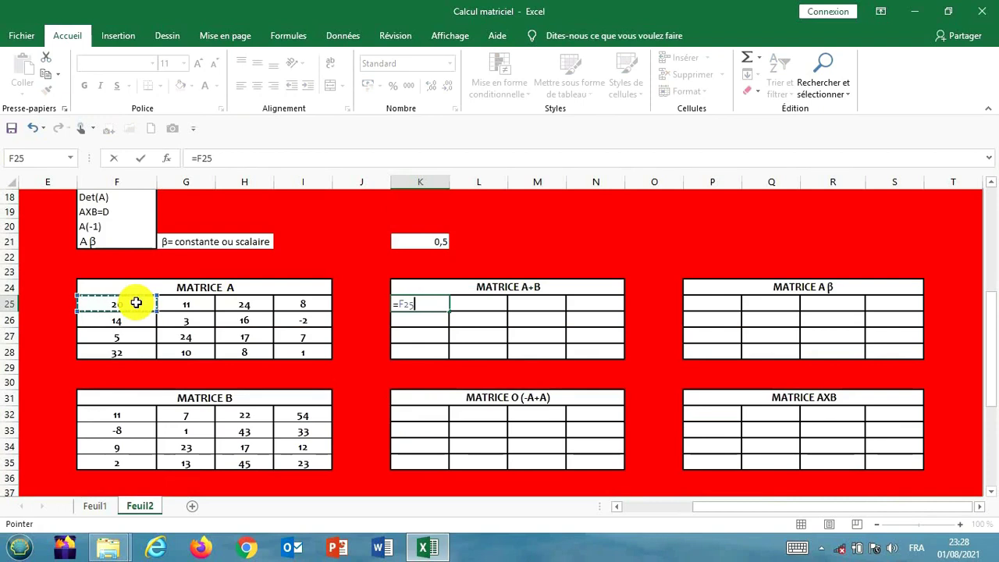
type("+")
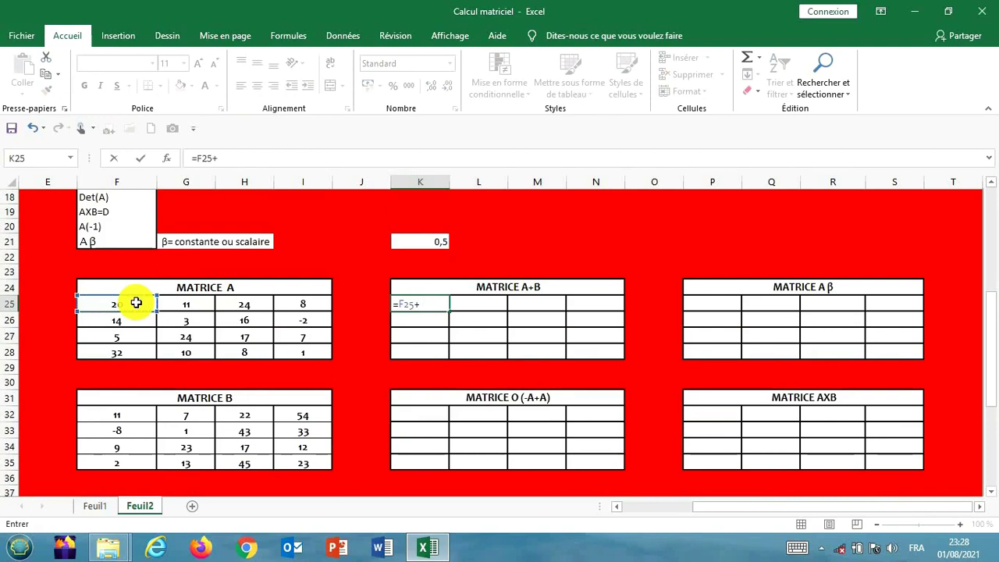
left_click(114, 415)
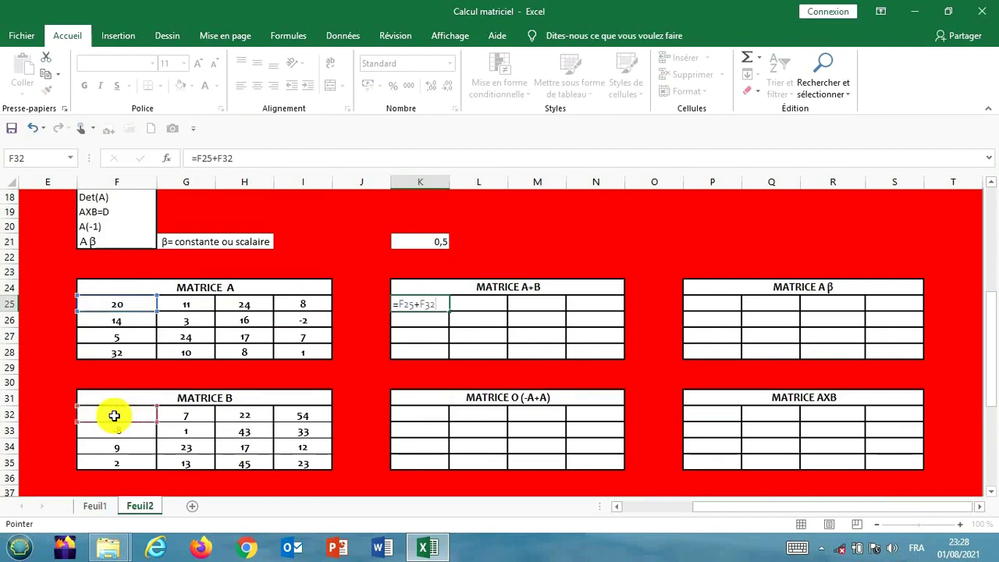
key("Return")
Fill the sum formula from K25 across and down the whole MATRICE A+B table, K25:N28
left_click(439, 297)
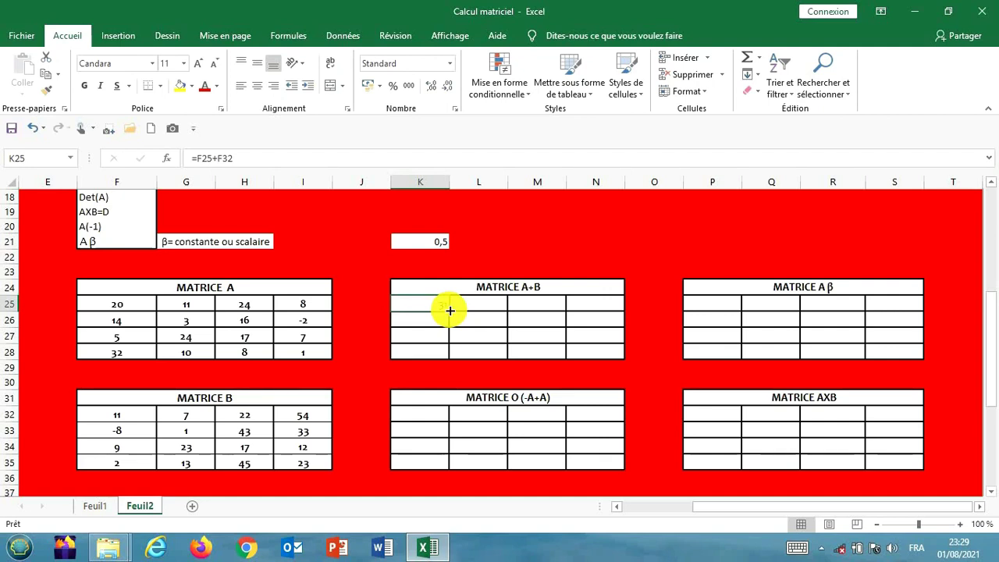
left_click_drag(450, 310, 594, 305)
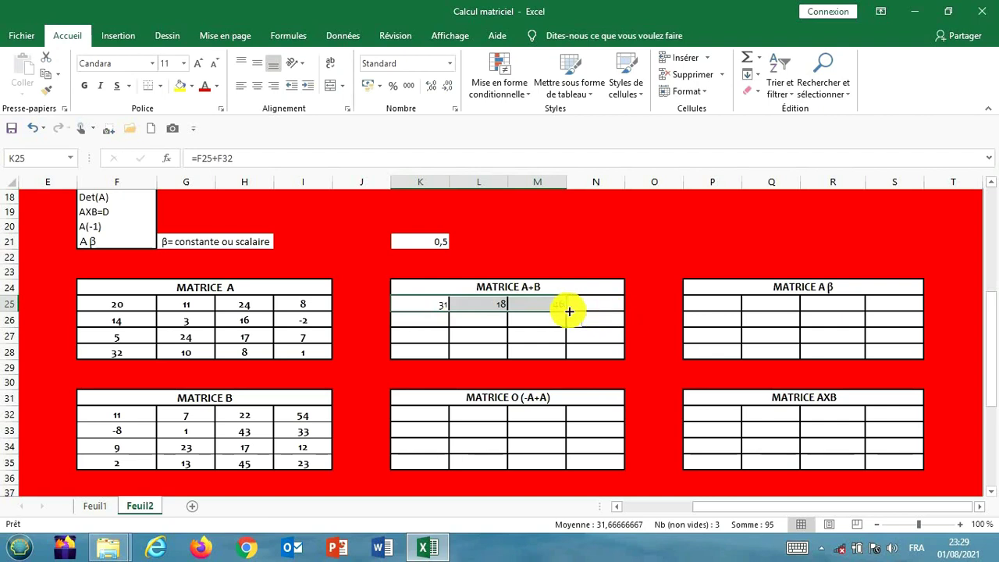
left_click_drag(569, 312, 616, 363)
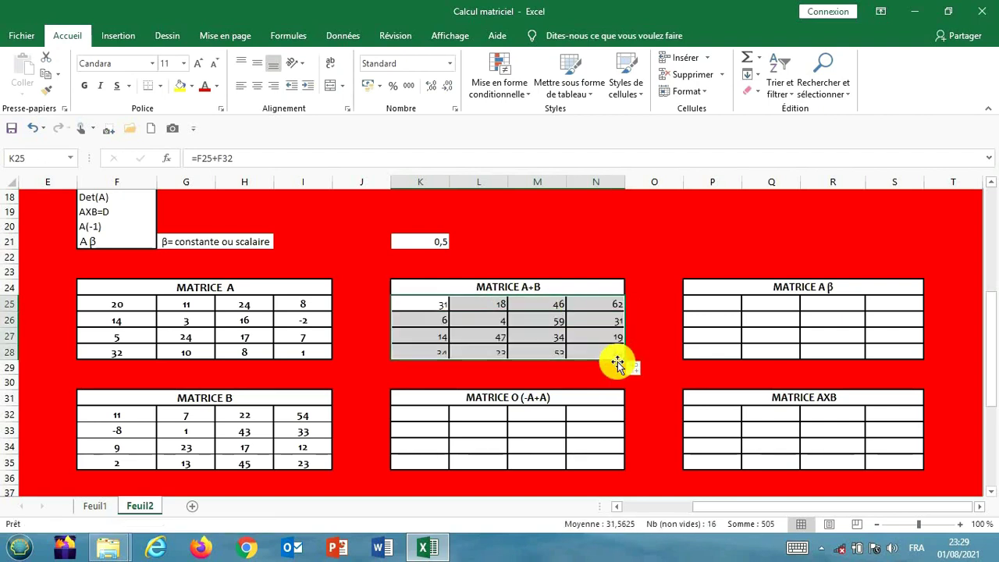
Enter the formula =F25-F25 in K32, the first cell of the MATRICE O (-A+A) table
left_click(416, 415)
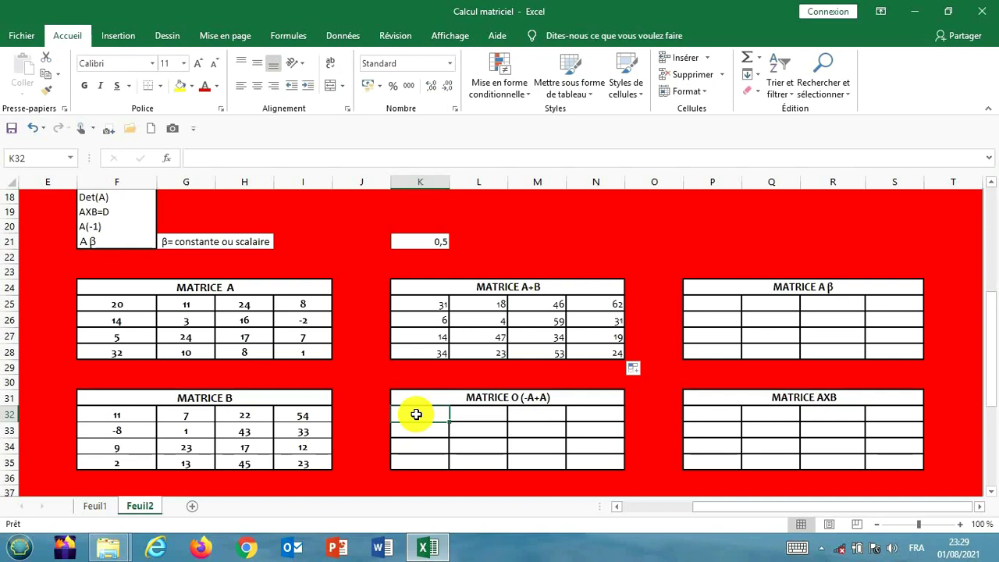
type("+")
key("BackSpace")
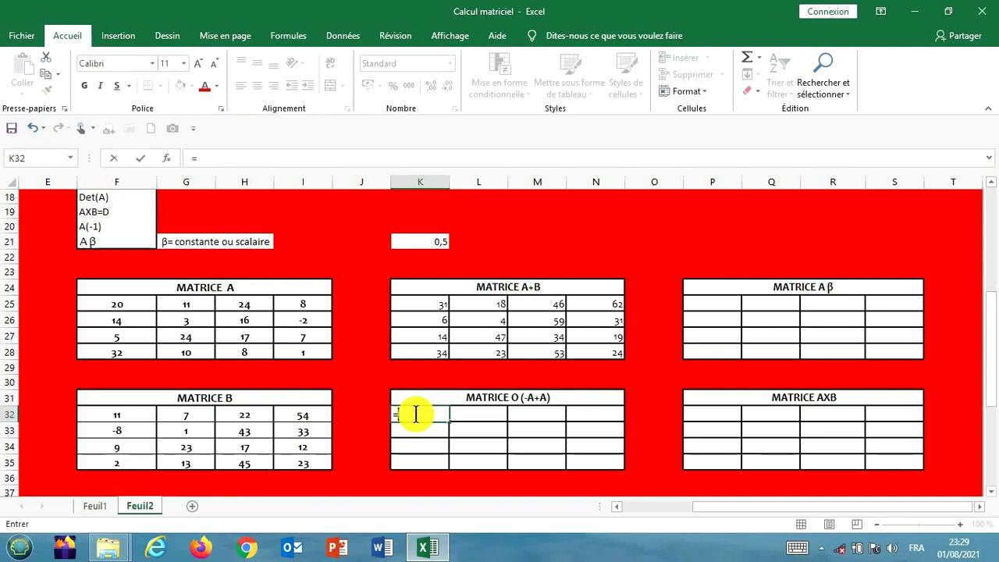
type("=")
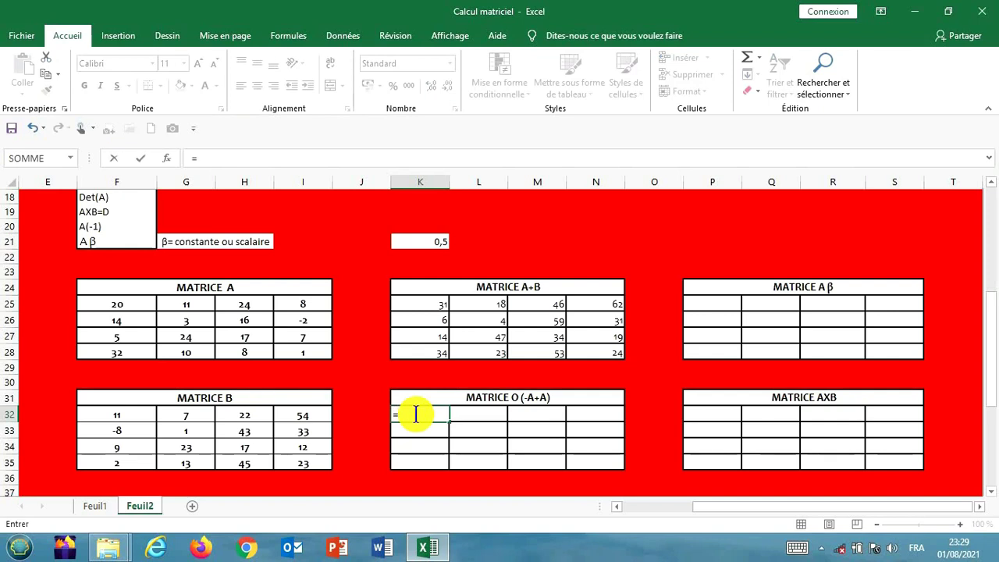
left_click(129, 305)
type("-")
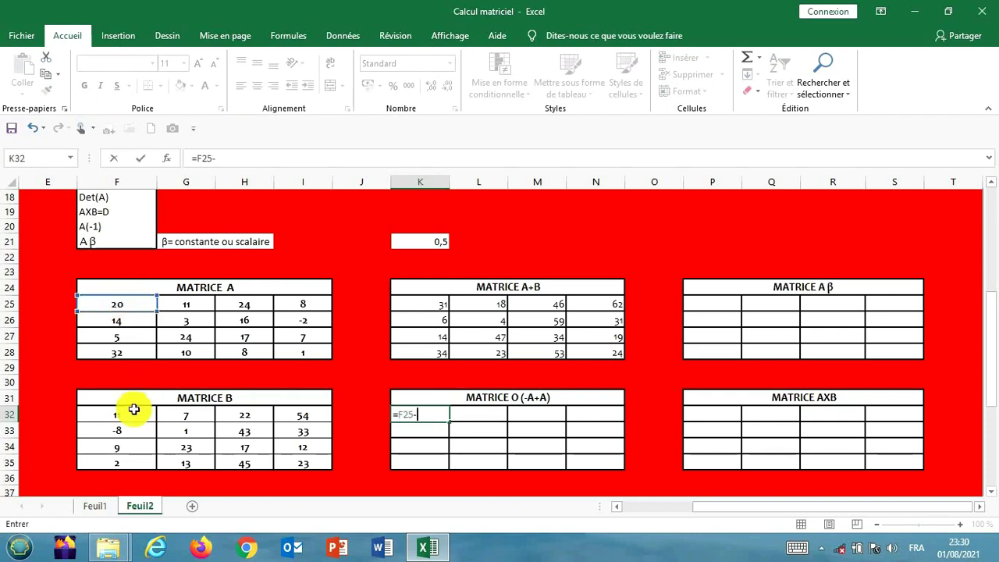
left_click(122, 304)
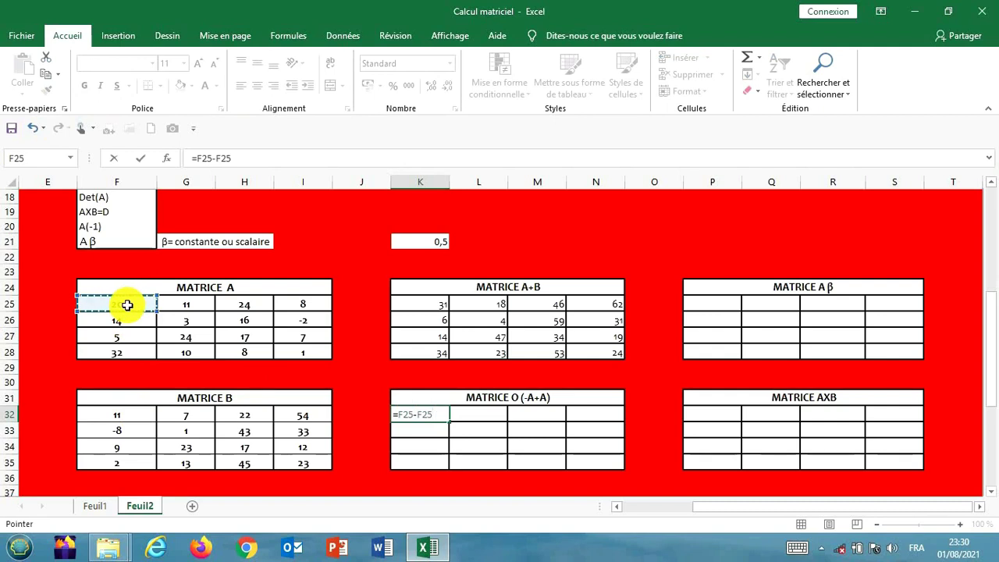
key("Return")
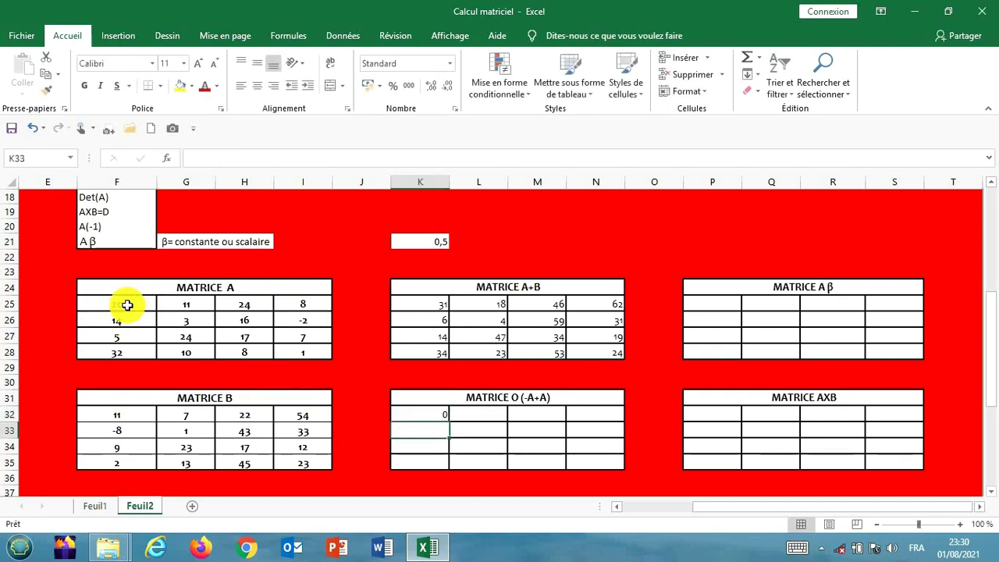
Fill the subtraction formula from K32 through the rest of the MATRICE O (-A+A) table, K32:N35
left_click(427, 413)
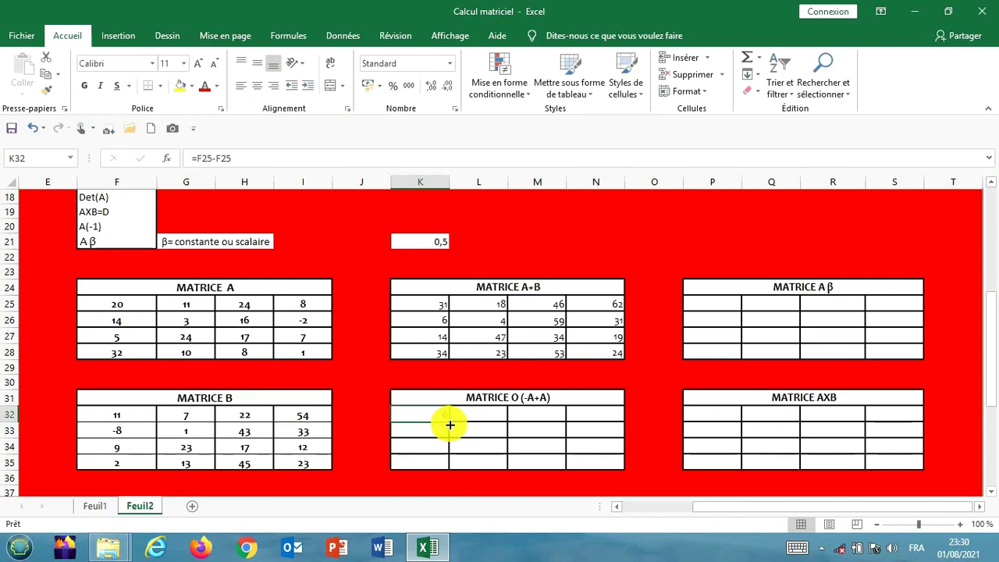
left_click_drag(450, 423, 611, 462)
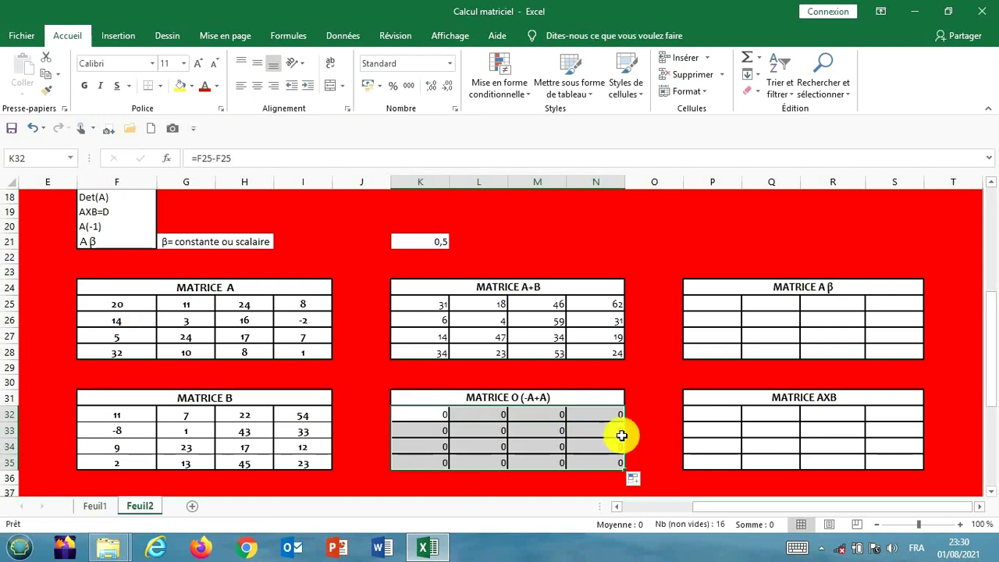
left_click(648, 395)
Enter the formula =F32+F39 in K39, the first cell of the MATRICE A+0 = 0+A table, adding elements of matrices B and O
key("Return")
key("Down")
key("Down")
key("Down")
key("Down")
key("Down")
key("Down")
key("Down")
key("Down")
key("Down")
key("Down")
key("Down")
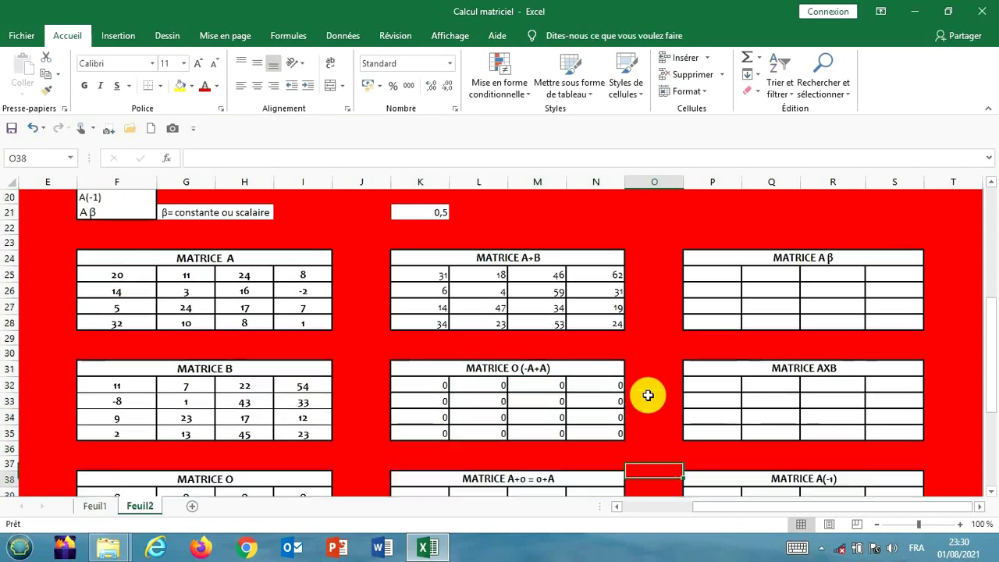
key("Up")
key("Up")
key("Up")
key("Up")
key("Up")
key("Up")
key("Up")
key("Up")
key("Up")
key("Up")
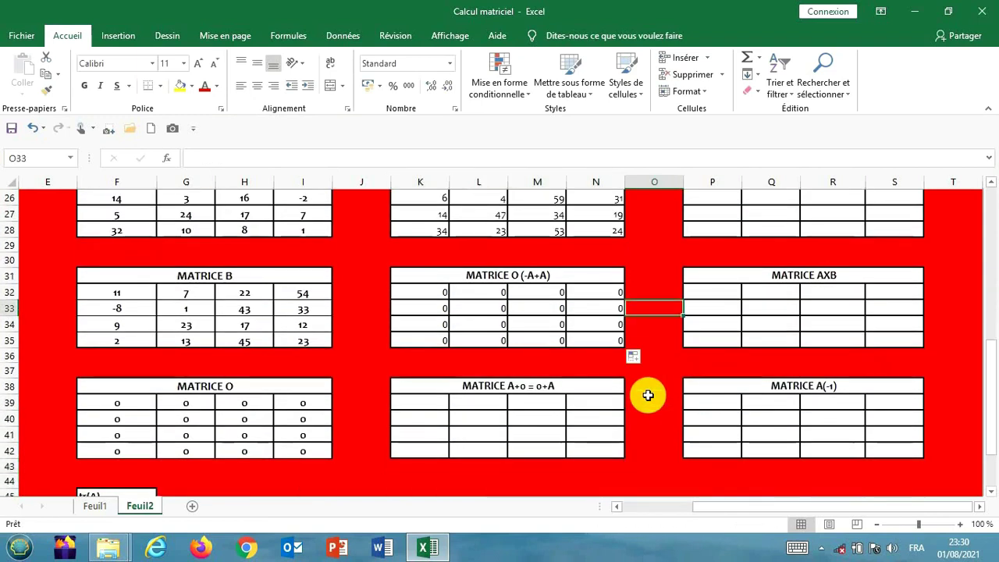
key("Down")
key("Down")
key("Down")
key("Down")
key("Down")
key("Down")
key("Left")
key("Left")
key("Left")
key("Left")
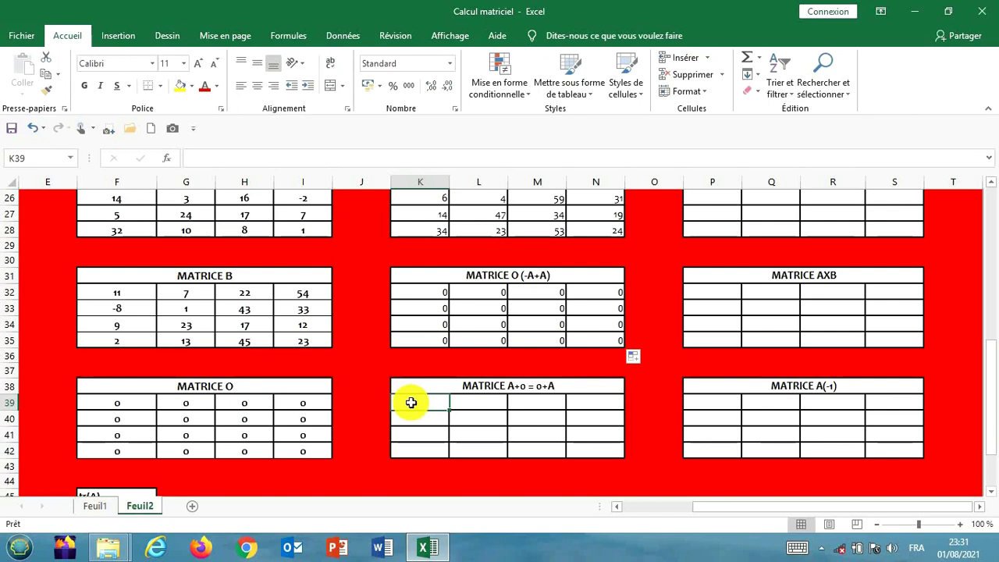
type("=")
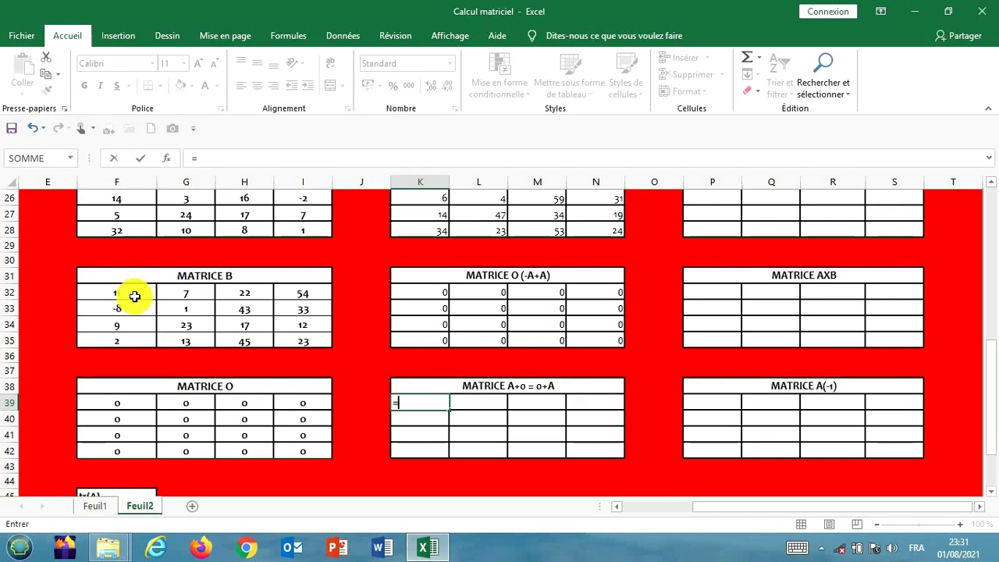
left_click(132, 293)
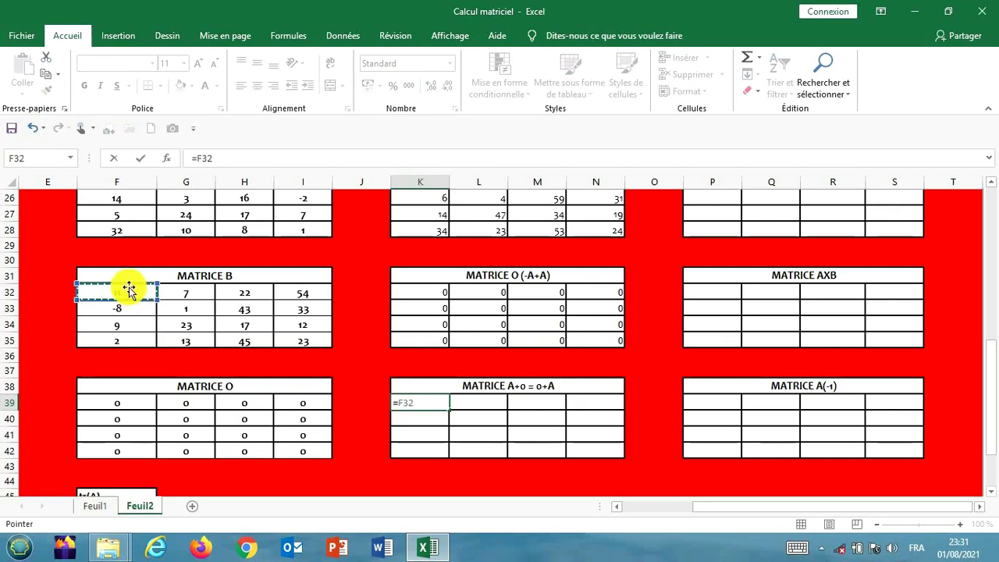
type("+")
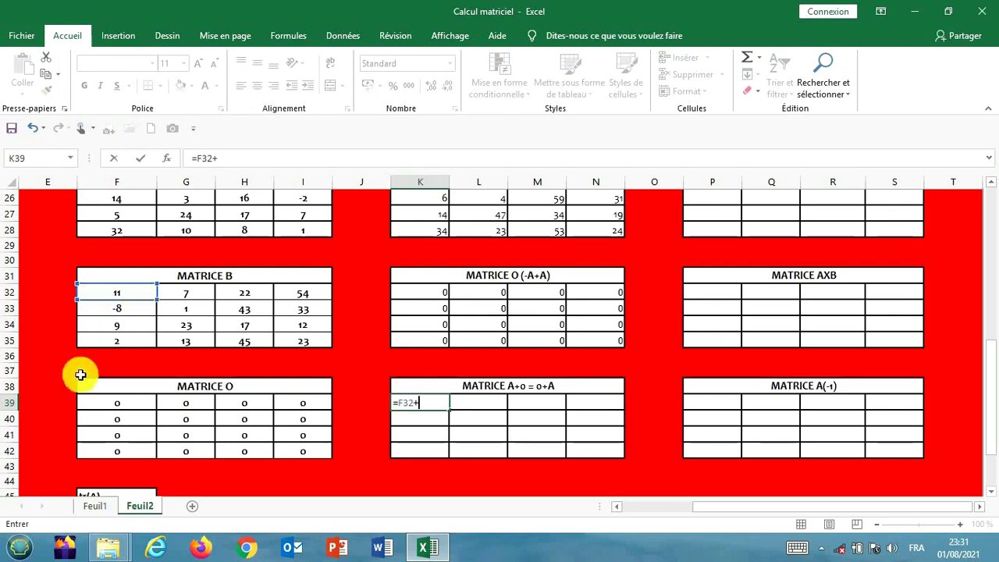
left_click(116, 403)
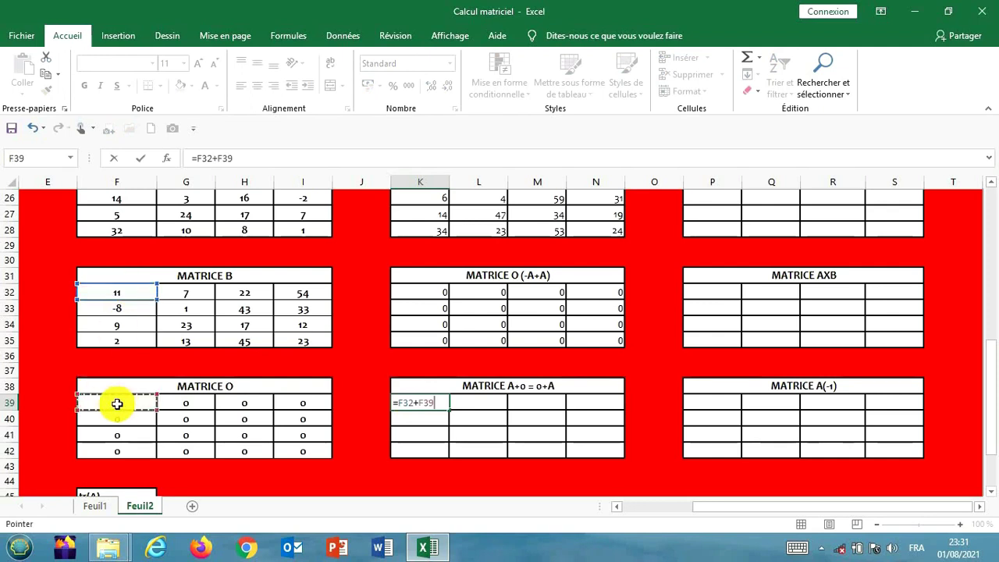
key("Return")
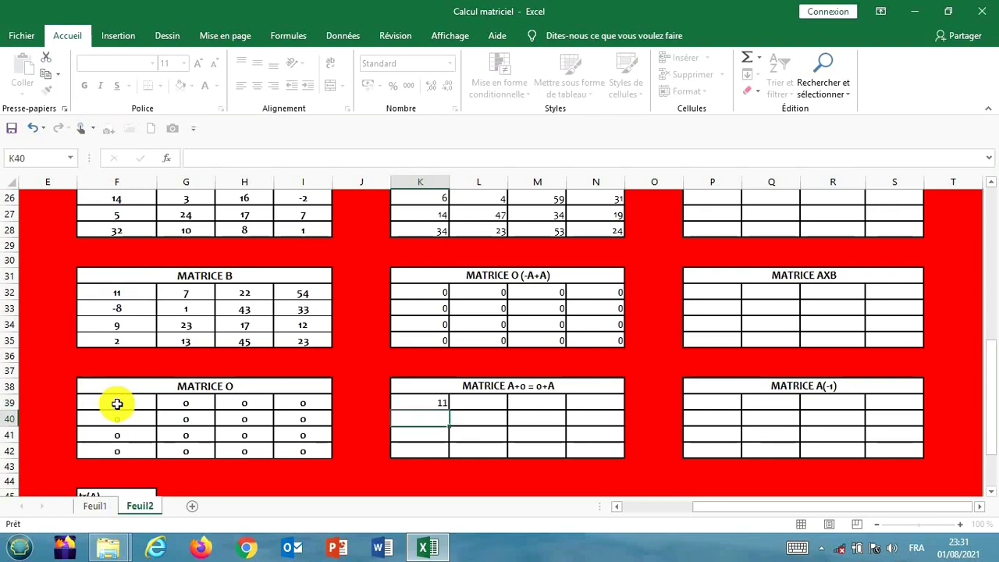
Fill the formula from K39 through the rest of the MATRICE A+0 = 0+A table, K39:N42
left_click(435, 403)
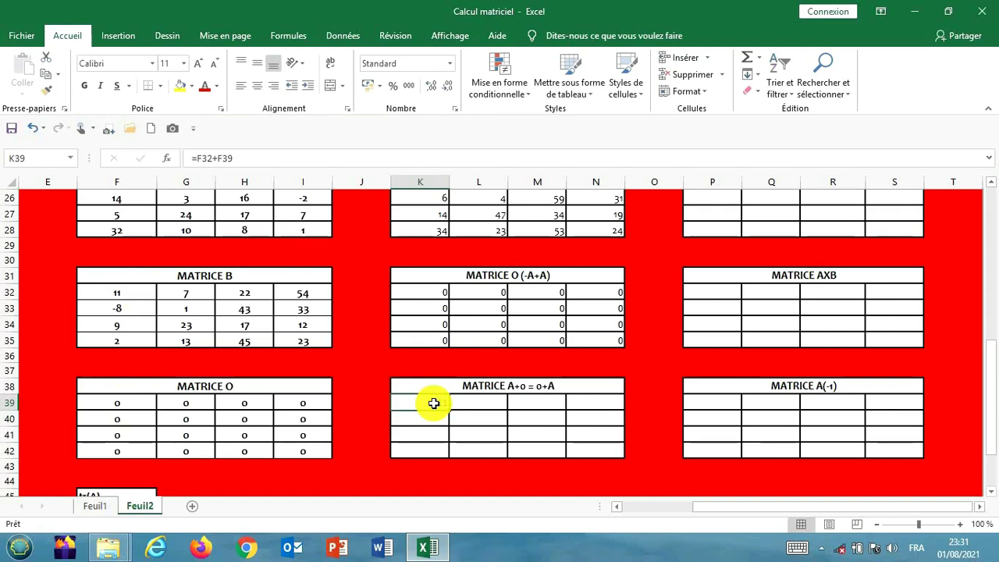
left_click_drag(448, 410, 608, 441)
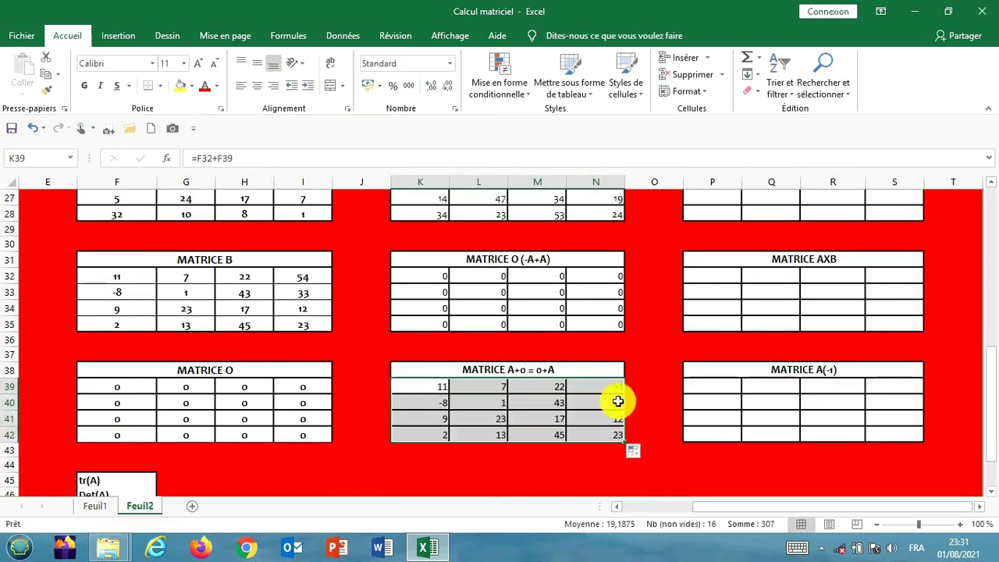
left_click(648, 334)
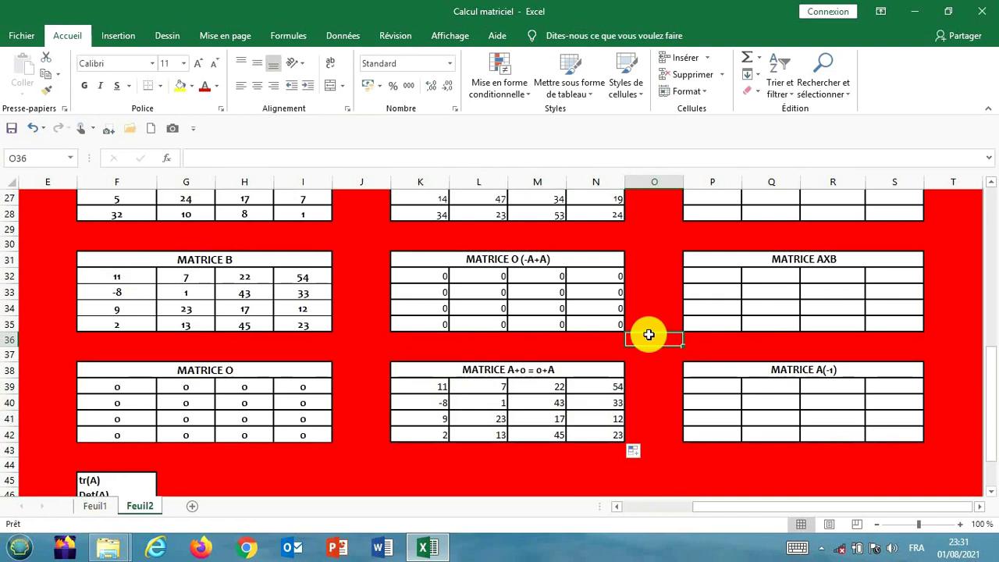
Return to the MATRICE A β table and examine its first cell, the β label in G21 and the scalar value in K21
key("Up")
key("Up")
key("Up")
key("Up")
key("Up")
key("Up")
key("Up")
key("Up")
key("Up")
key("Up")
key("Up")
key("Up")
key("Up")
key("Up")
key("Up")
key("Up")
key("Up")
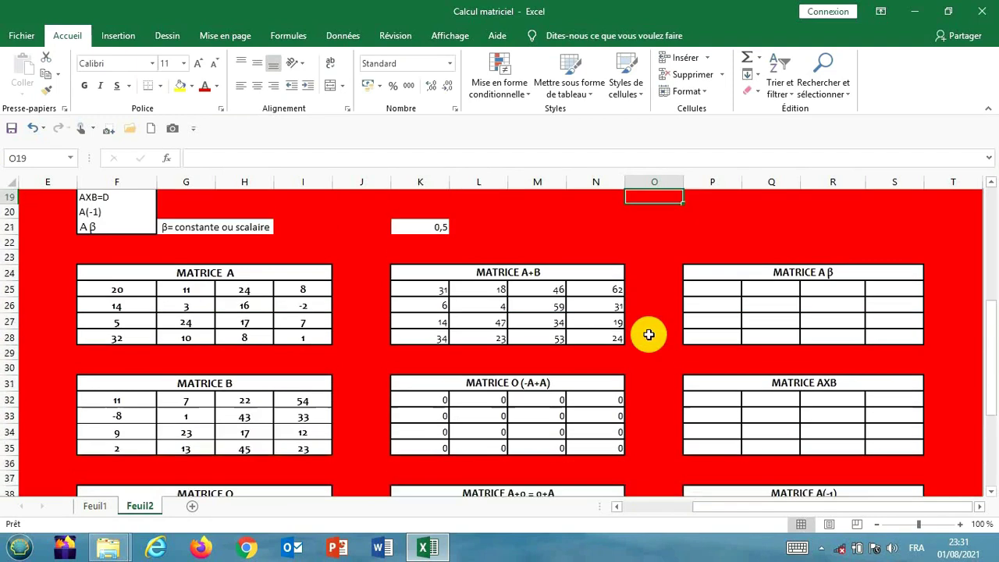
key("Down")
key("Down")
key("Down")
key("Down")
key("Down")
key("Down")
key("Right")
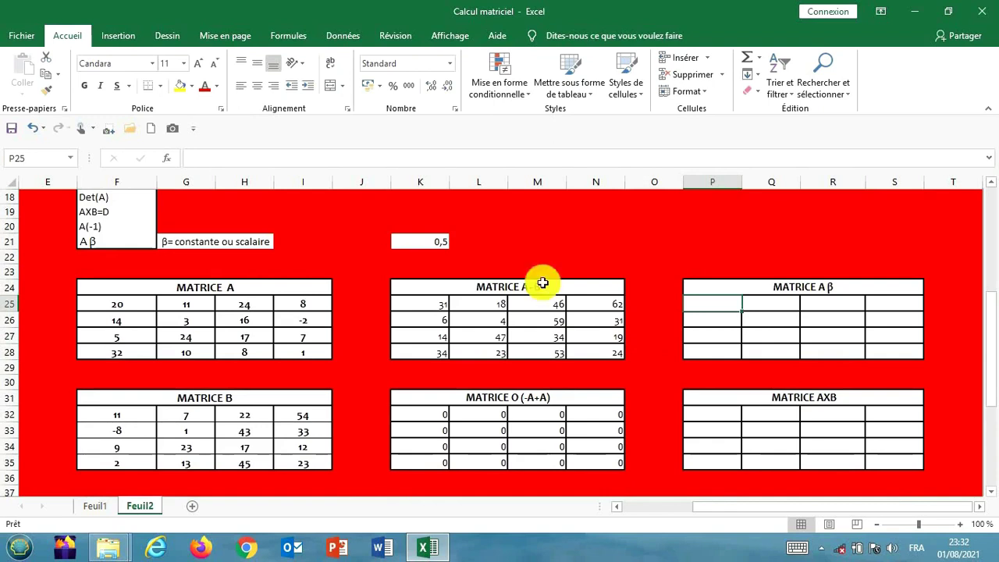
left_click(238, 242)
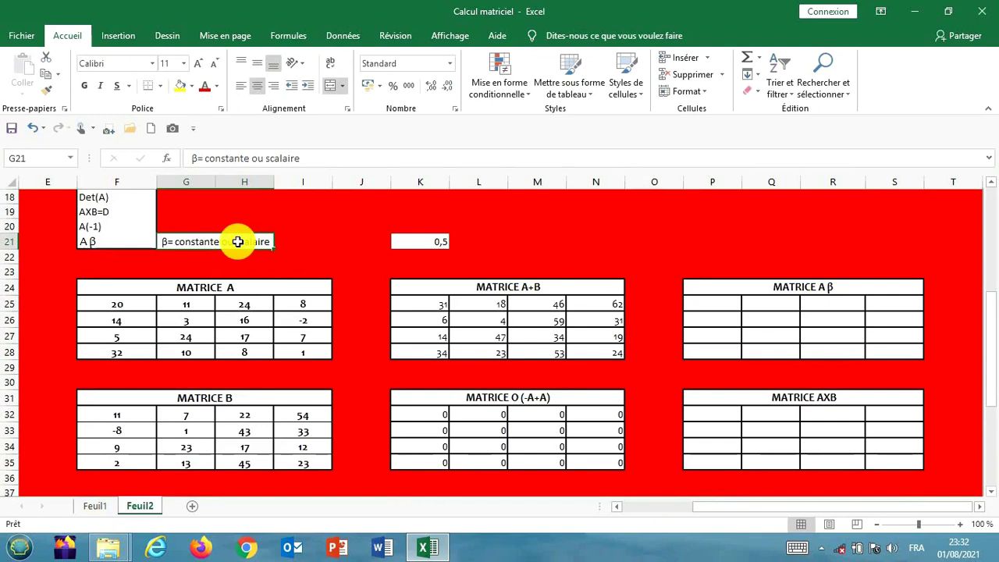
left_click(414, 242)
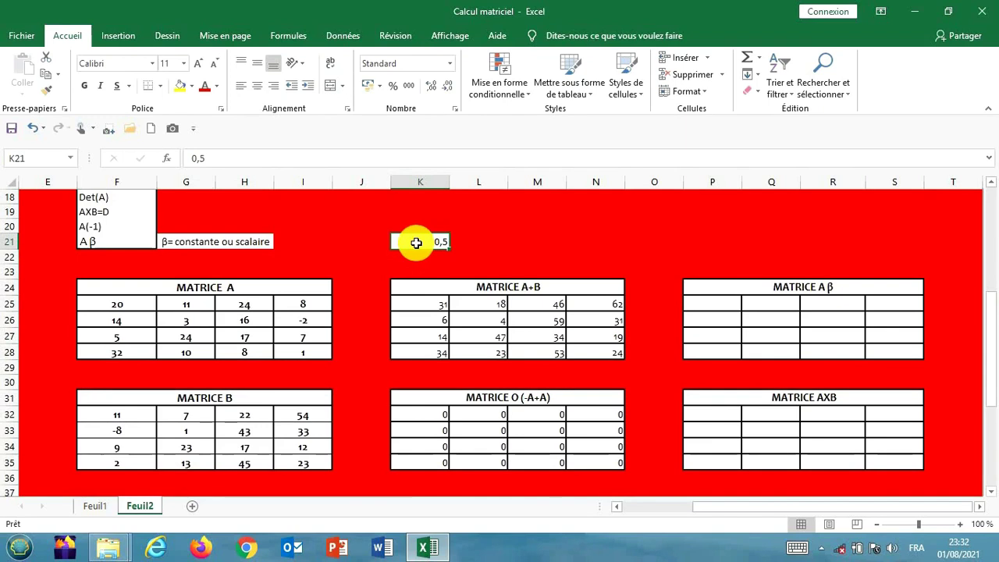
Enter the formula =F25*K21 in P25, the first cell of the MATRICE A β table, multiplying matrix A's element by the scalar
left_click(714, 302)
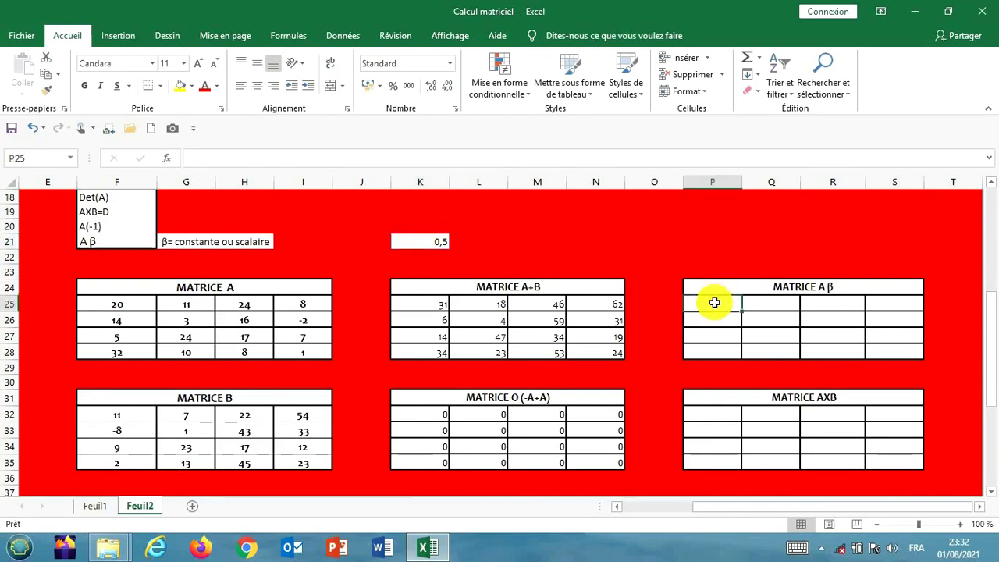
type("=")
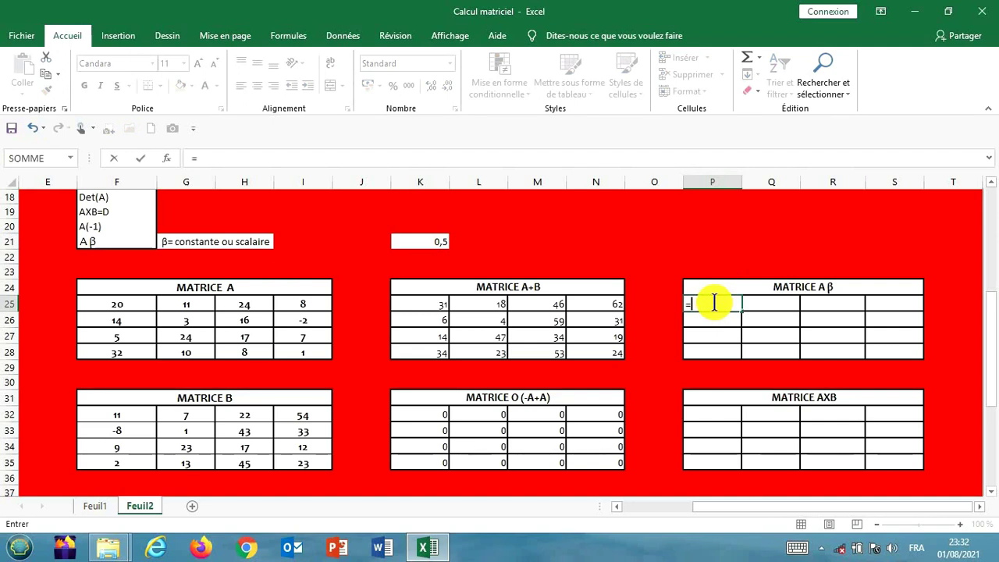
left_click(113, 303)
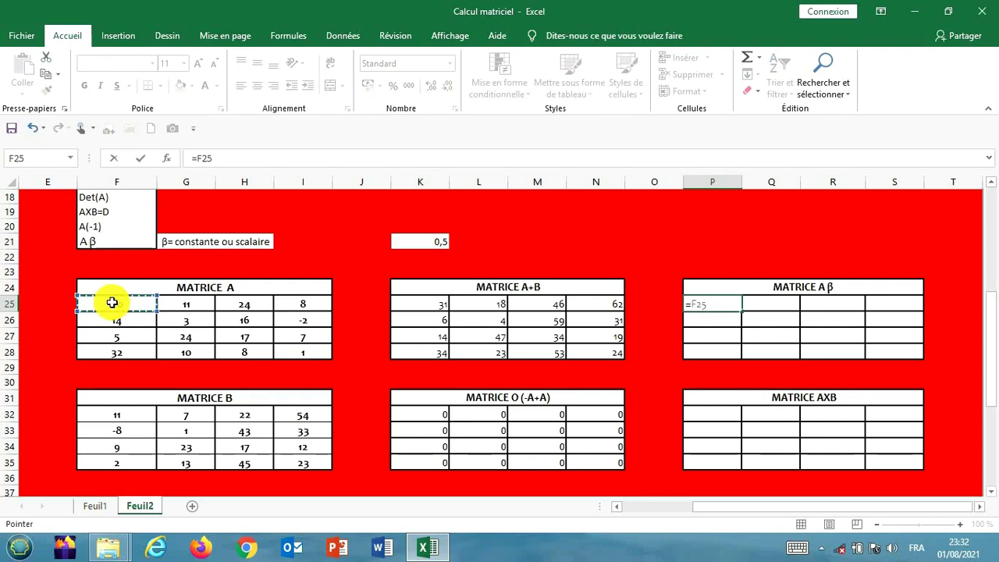
type("*")
left_click(408, 238)
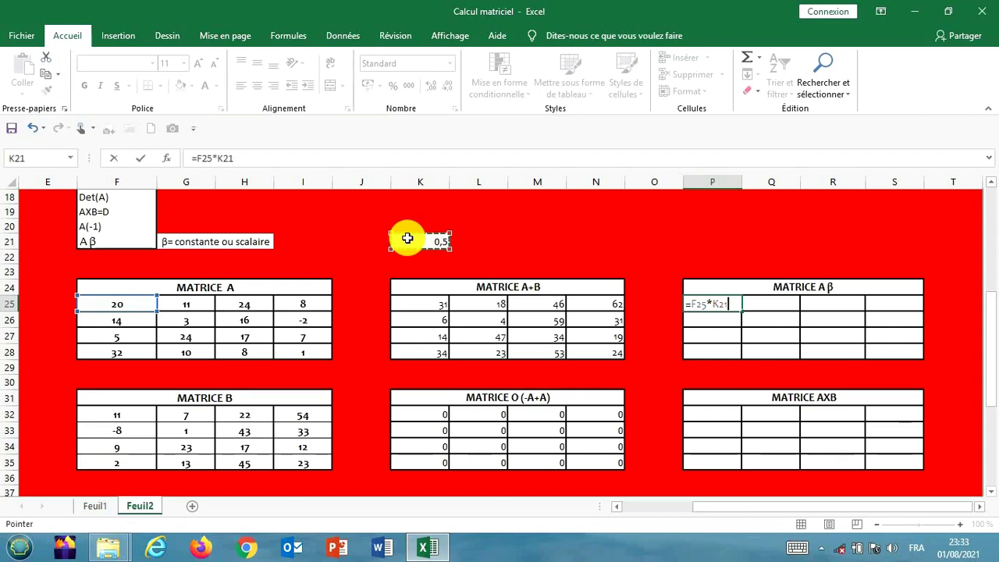
key("Return")
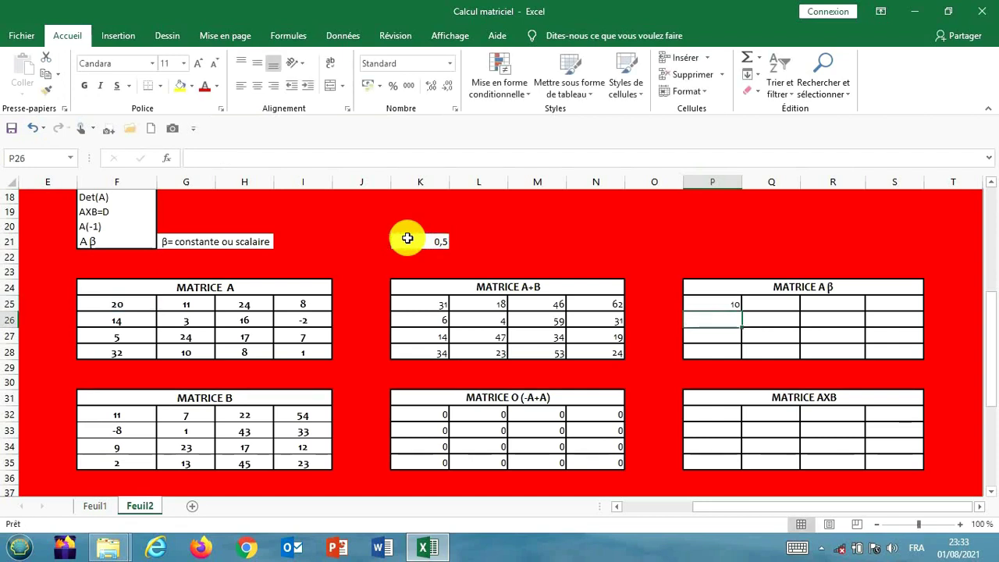
Make the scalar reference absolute in P25 so that the formula reads =F25*$K$21
left_click(727, 307)
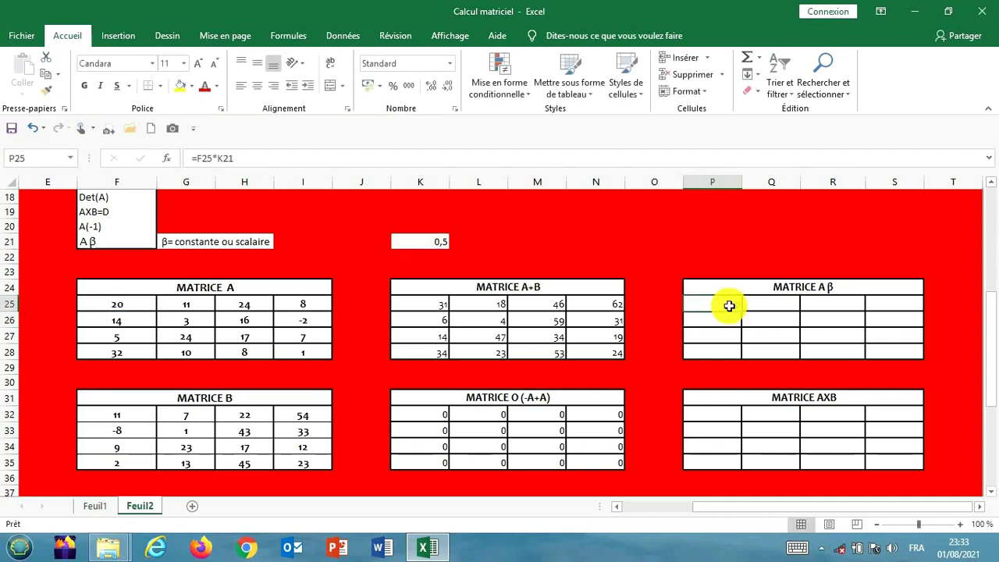
left_click(217, 158)
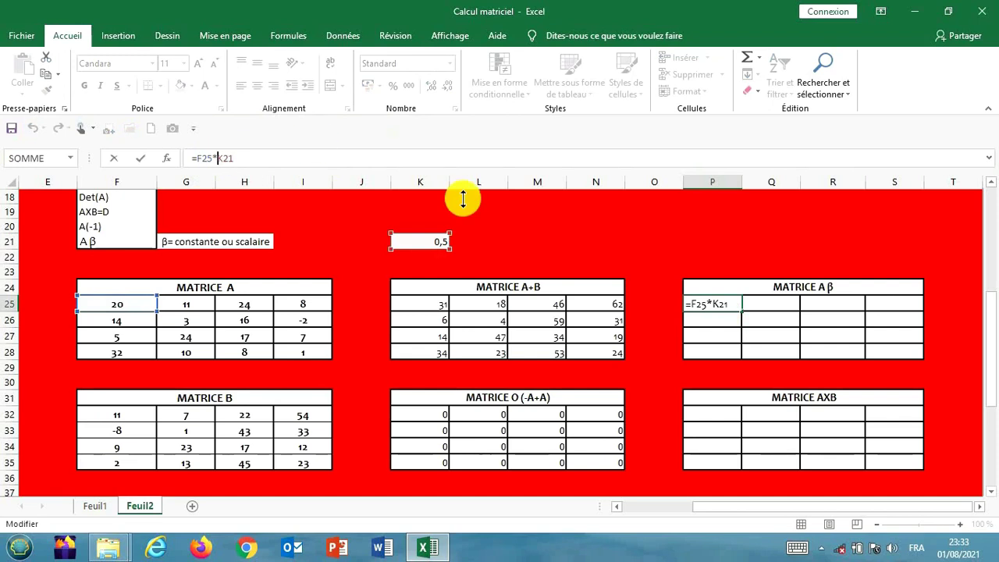
type("$K")
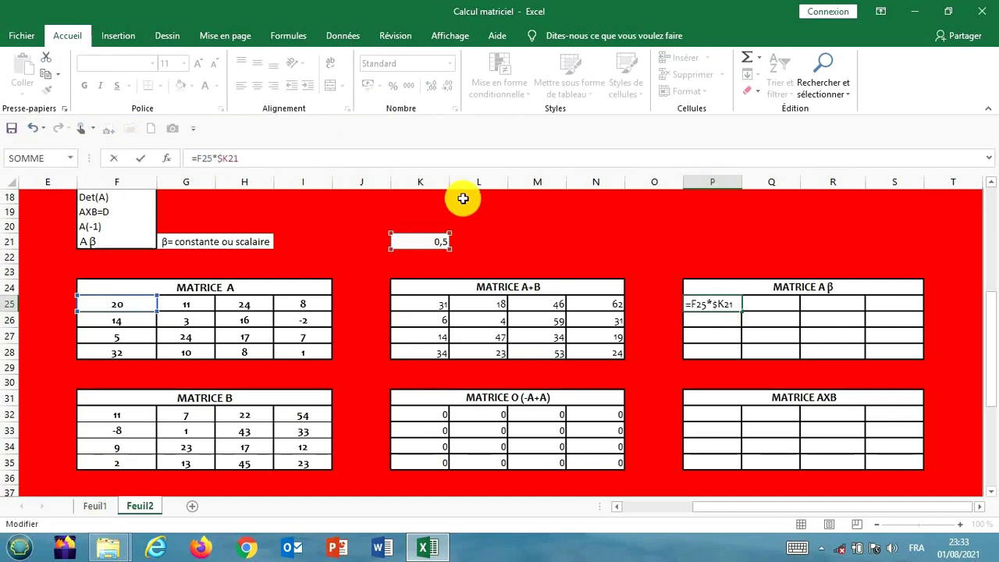
type("$")
key("Return")
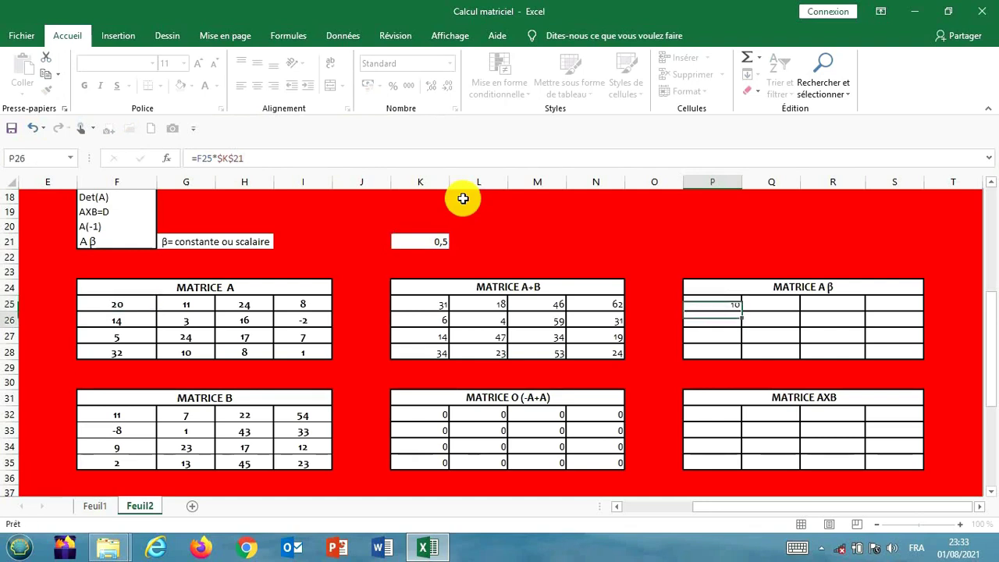
Fill the scalar product formula from P25 through the rest of the MATRICE A β table, P25:S28
left_click(711, 303)
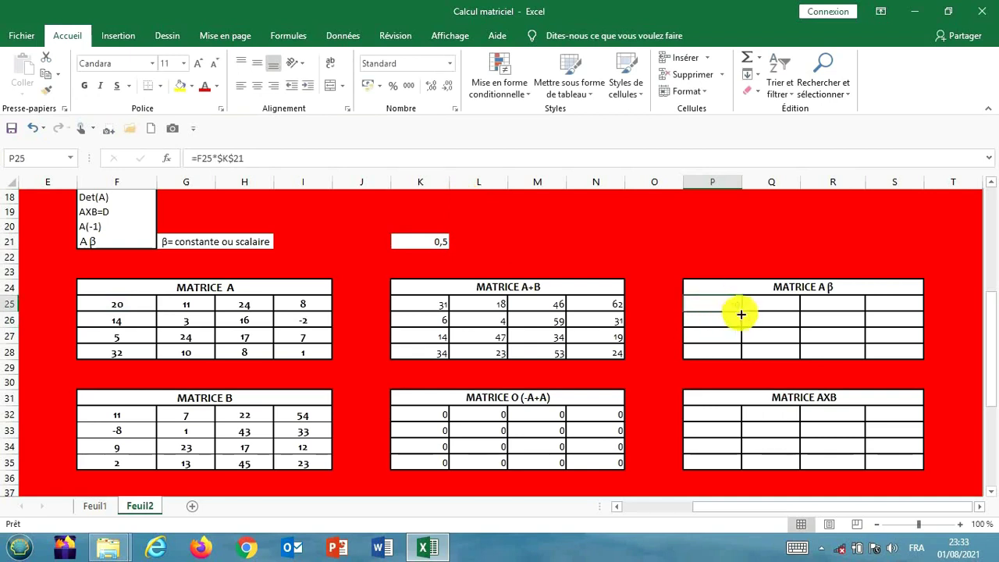
left_click_drag(743, 311, 903, 352)
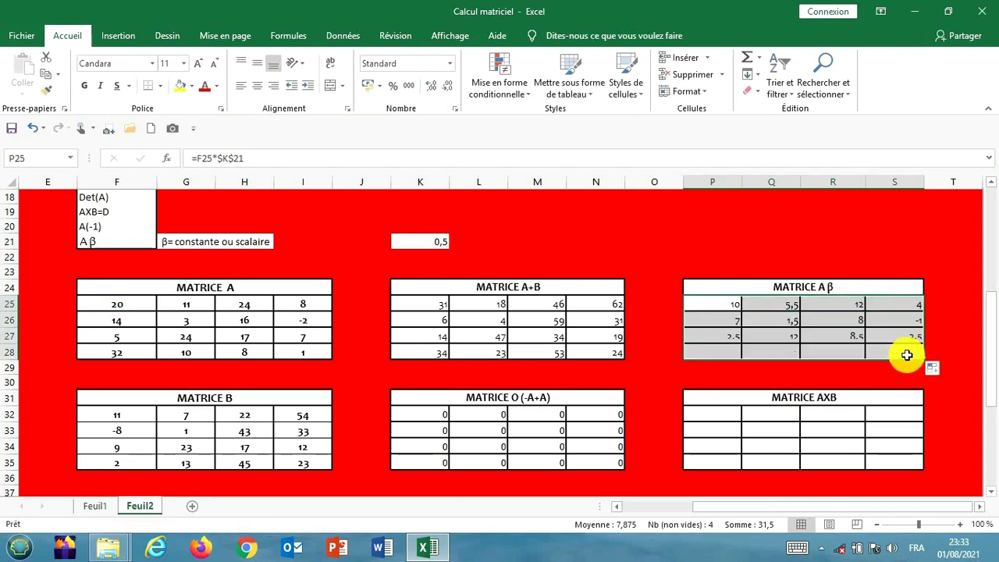
left_click(946, 309)
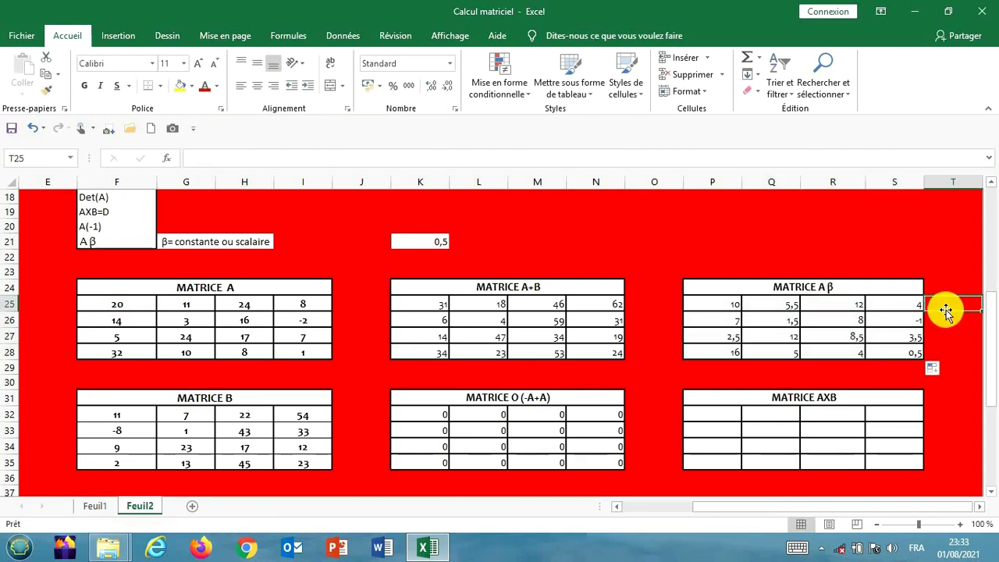
Look over the tables below MATRICE A β down to row 43 and return to the empty MATRICE AXB table
key("Down")
key("Down")
key("Down")
key("Down")
key("Down")
key("Down")
key("Down")
key("Down")
key("Down")
key("Down")
key("Down")
key("Down")
key("Down")
key("Down")
key("Down")
key("Down")
key("Down")
key("Down")
key("Down")
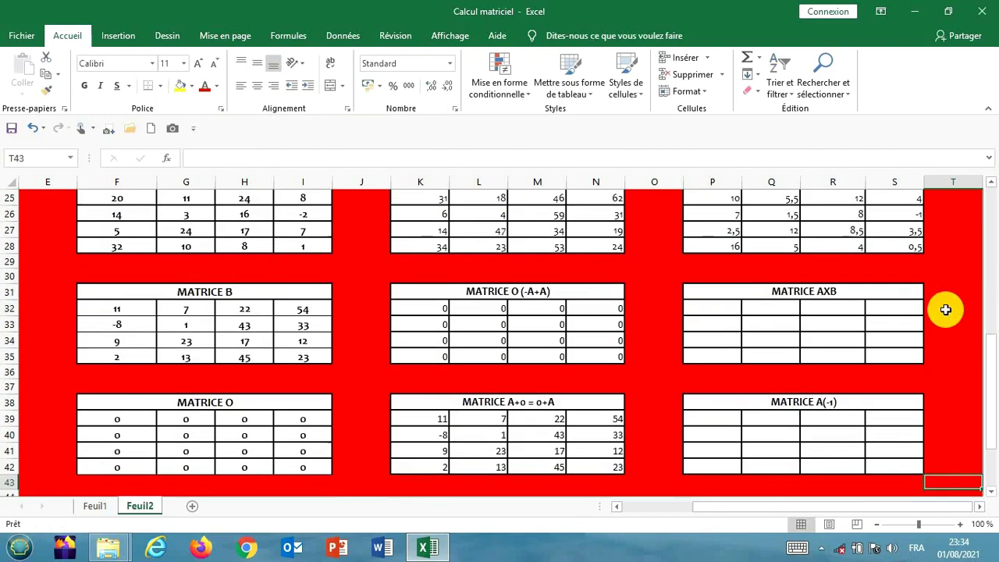
key("Up")
key("Up")
key("Up")
key("Up")
key("Up")
key("Up")
key("Up")
key("Up")
key("Up")
key("Up")
key("Up")
key("Up")
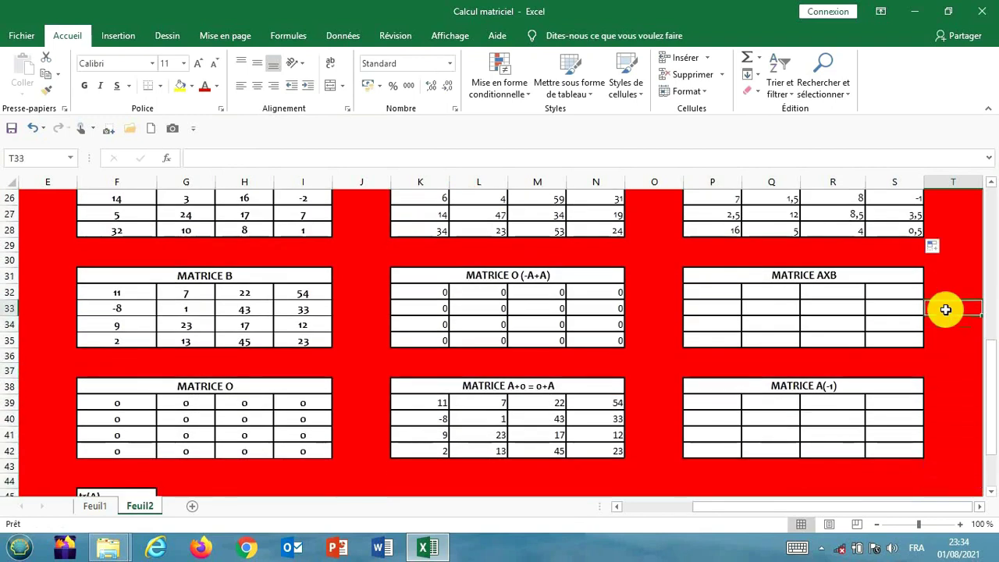
key("Left")
key("Left")
key("Left")
key("Left")
key("Left")
key("Right")
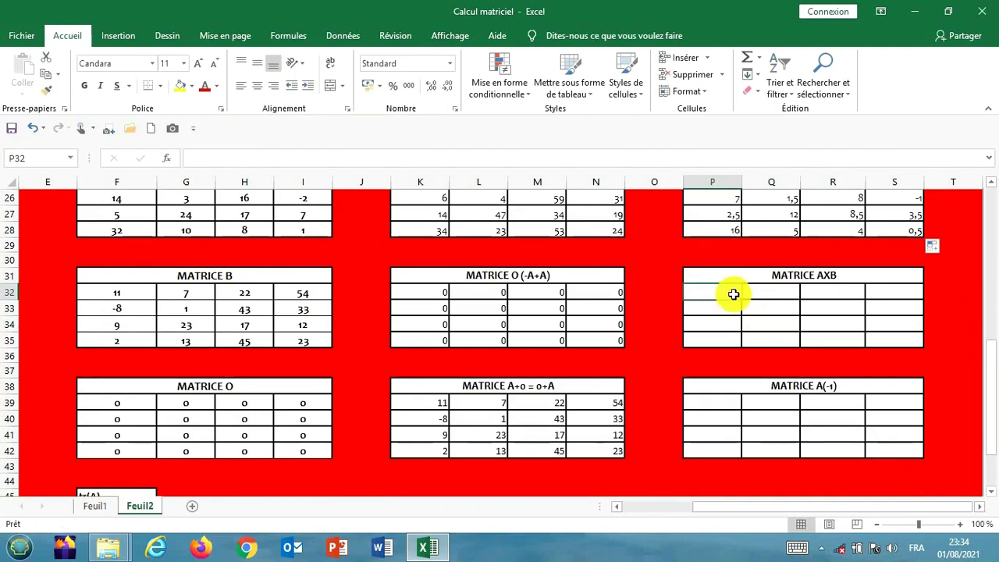
Try to compute the matrix product by selecting P32:S35 in MATRICE AXB and entering =F25*F32 in P32
left_click_drag(731, 291, 858, 333)
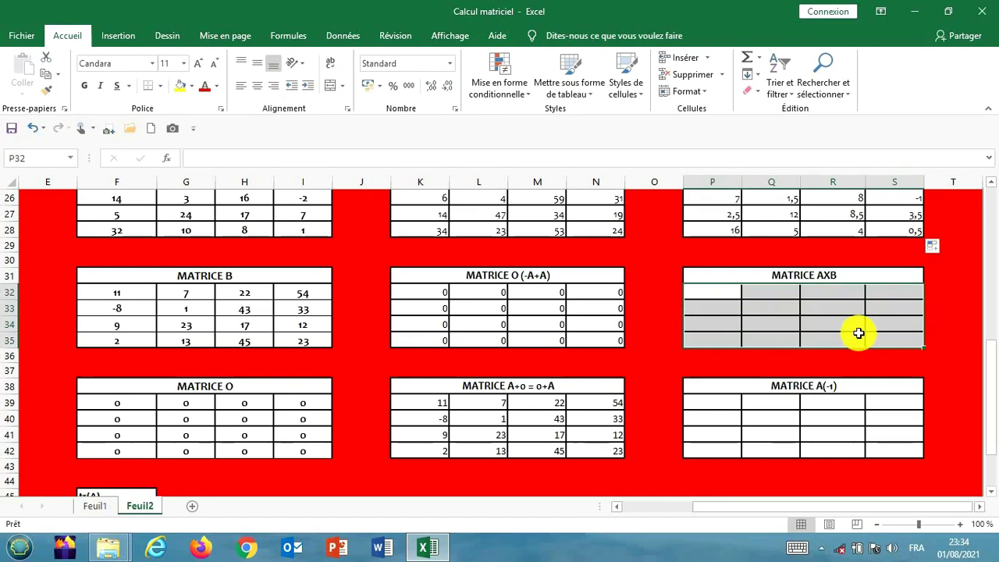
left_click(711, 295)
left_click_drag(711, 294, 887, 335)
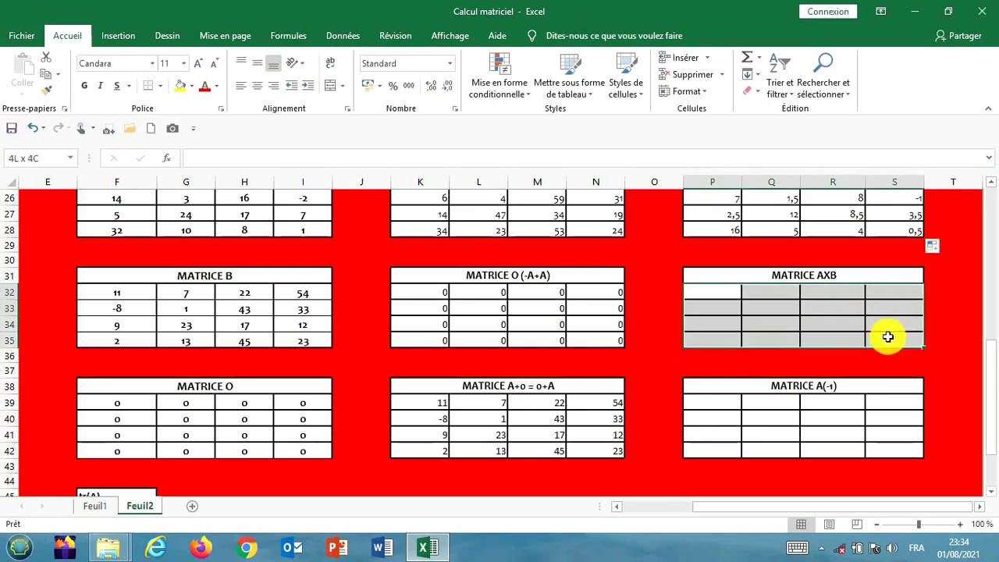
type("=")
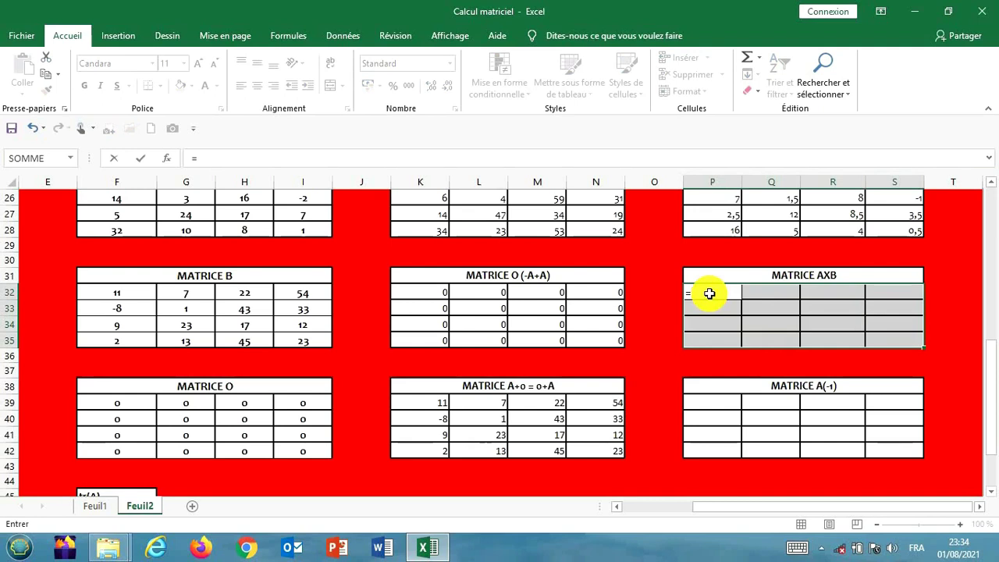
left_click(990, 185)
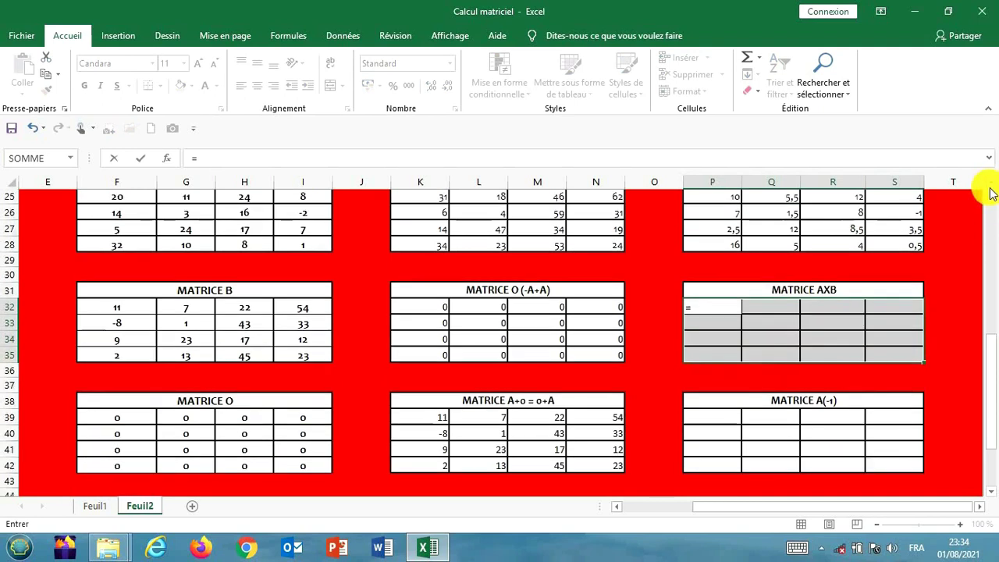
left_click(989, 193)
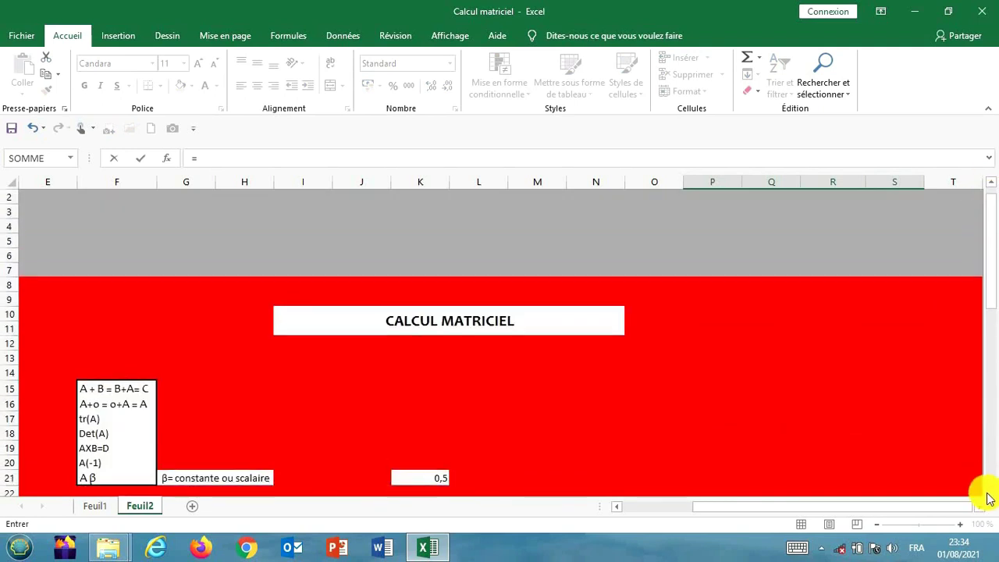
scroll(988, 496, "down", 4)
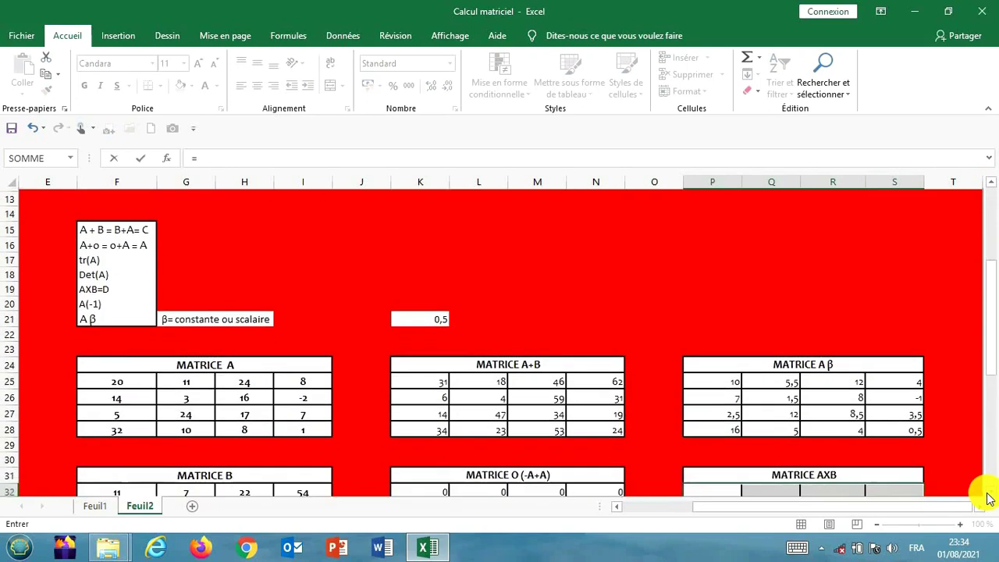
scroll(988, 496, "down", 1)
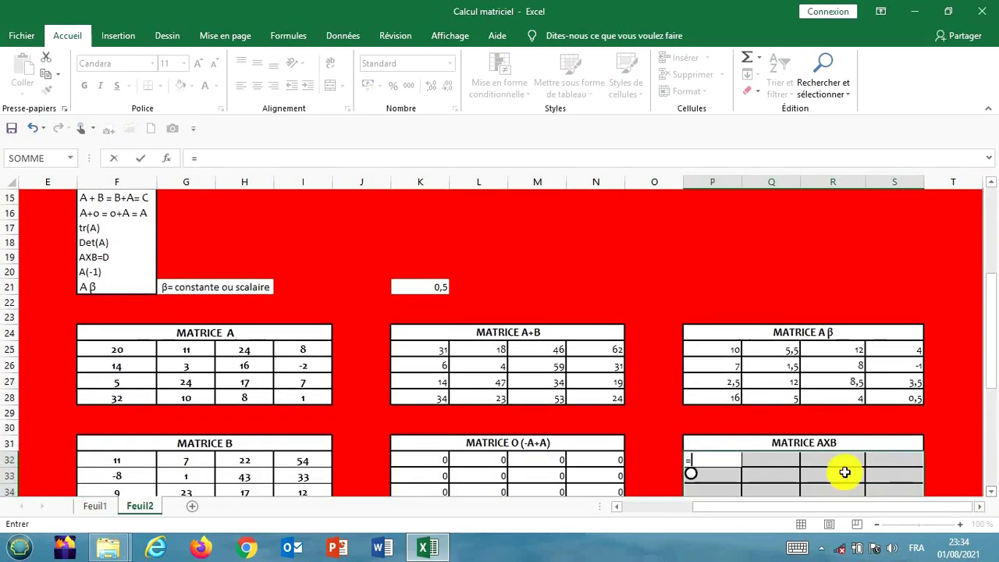
left_click(134, 350)
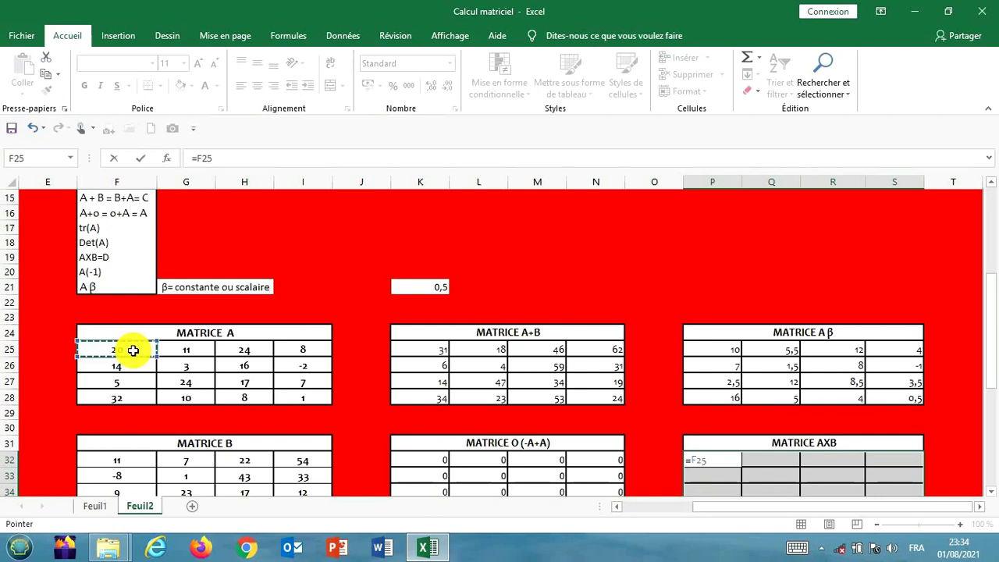
type("*")
left_click(118, 457)
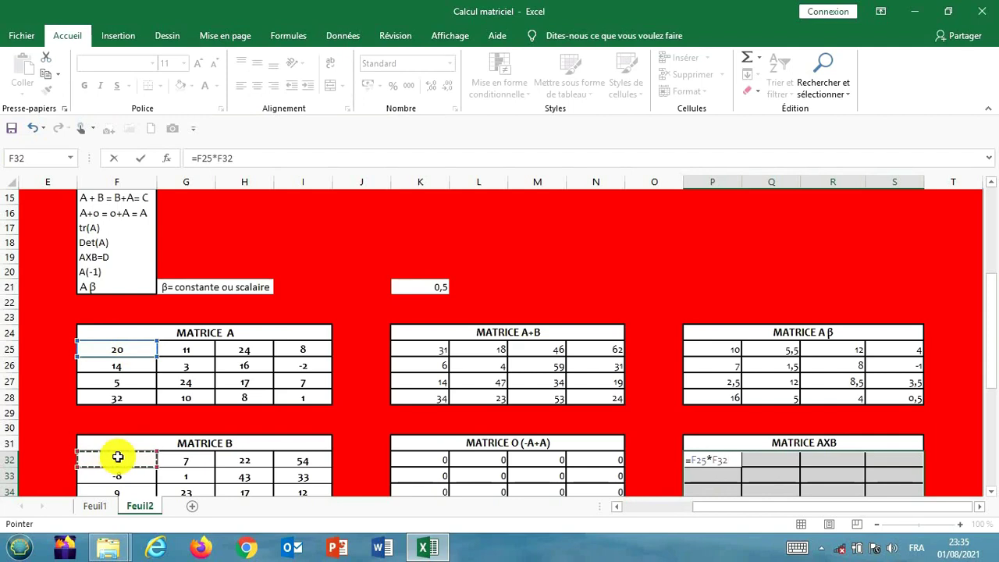
key("Return")
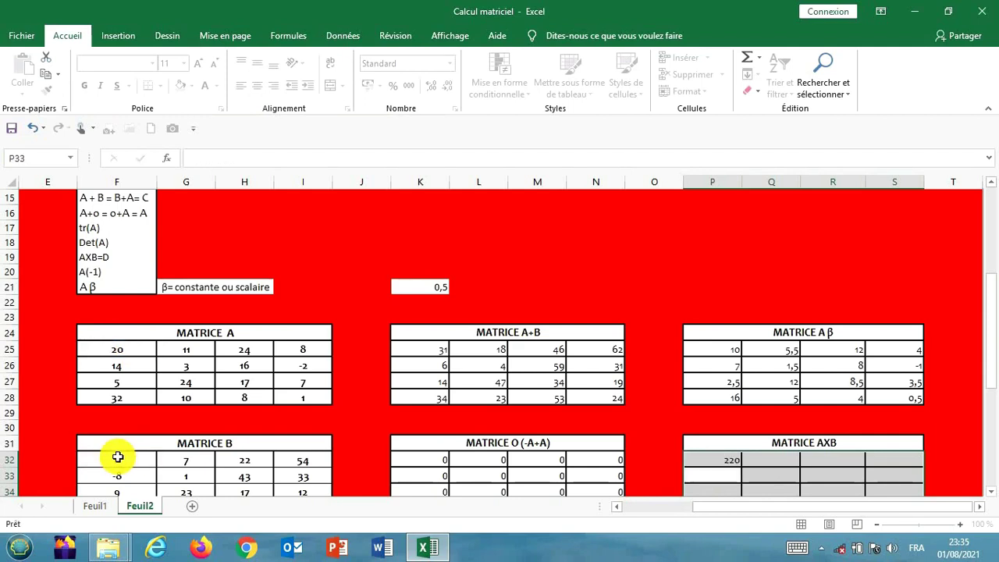
Clear the product formula from P32, the first cell of the MATRICE AXB table
scroll(991, 492, "down", 1)
left_click(991, 492)
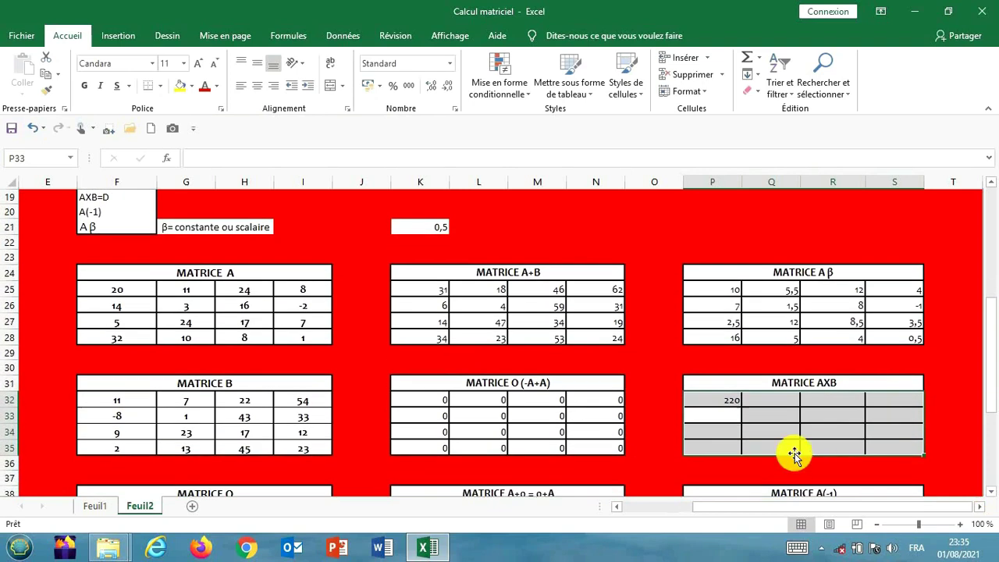
left_click(732, 400)
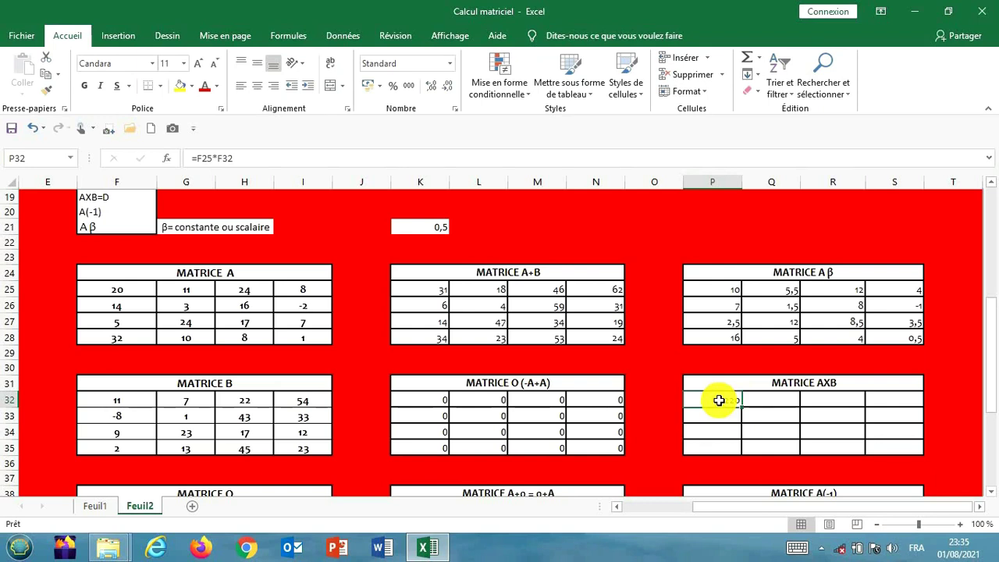
key("BackSpace")
key("Return")
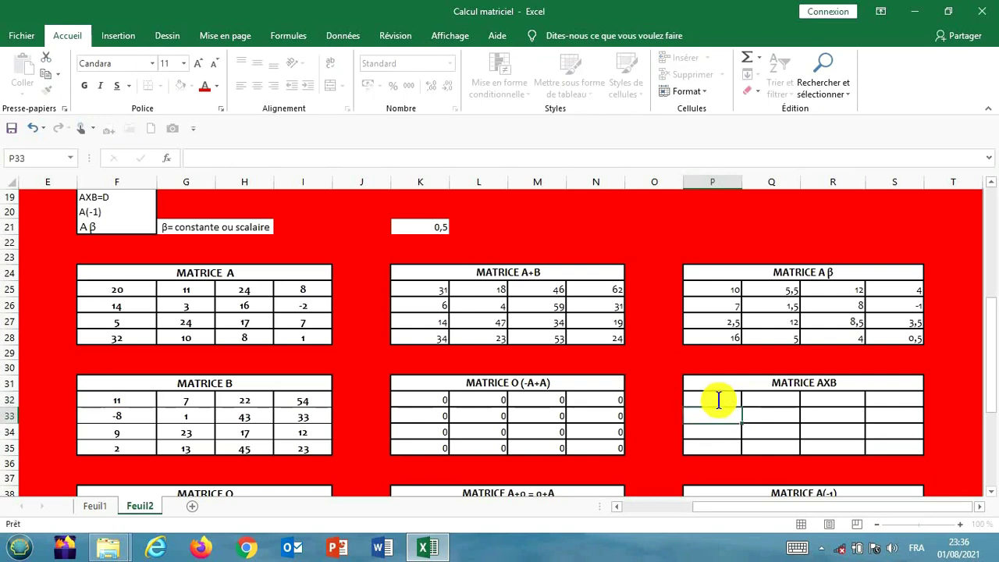
left_click(720, 400)
type("=")
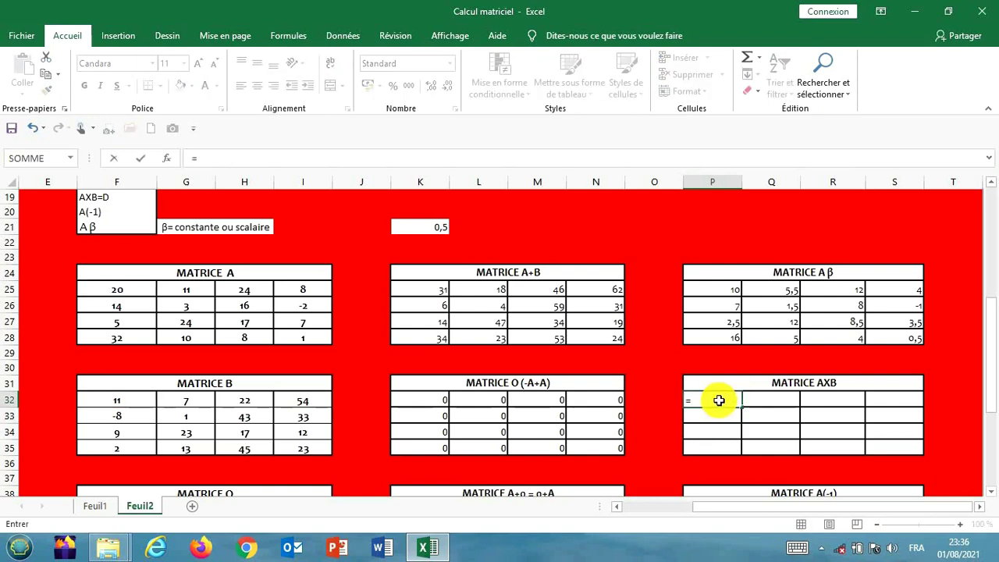
key("BackSpace")
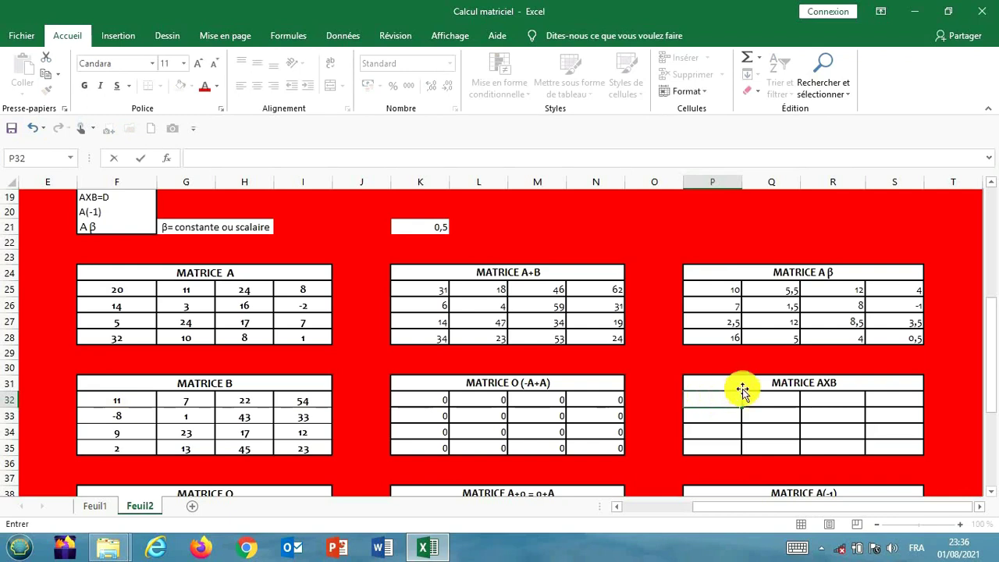
left_click(776, 428)
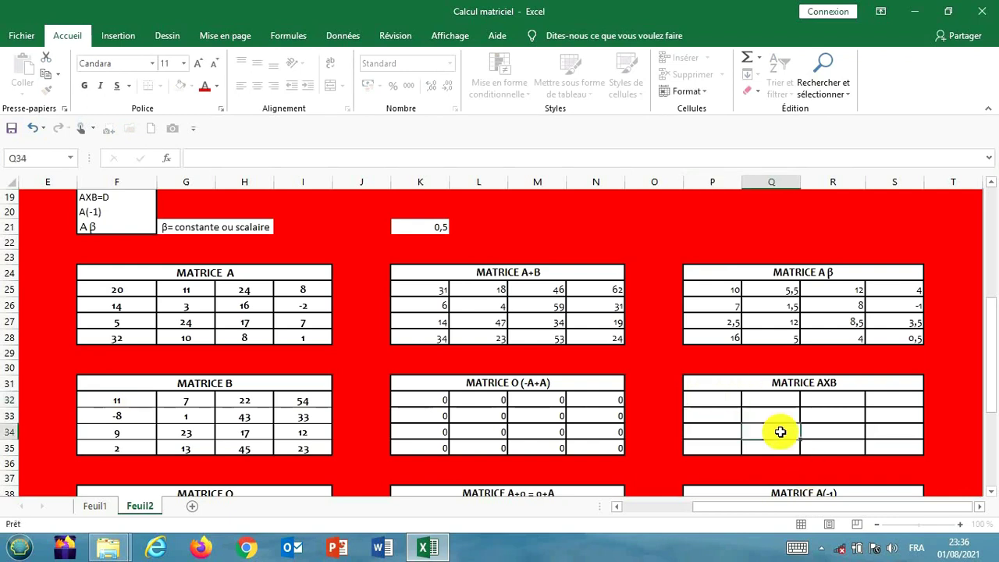
Fill the whole MATRICE AXB table, P32:S35, with the cell-by-cell product formula =F25*F32
left_click(716, 399)
left_click_drag(715, 398, 906, 441)
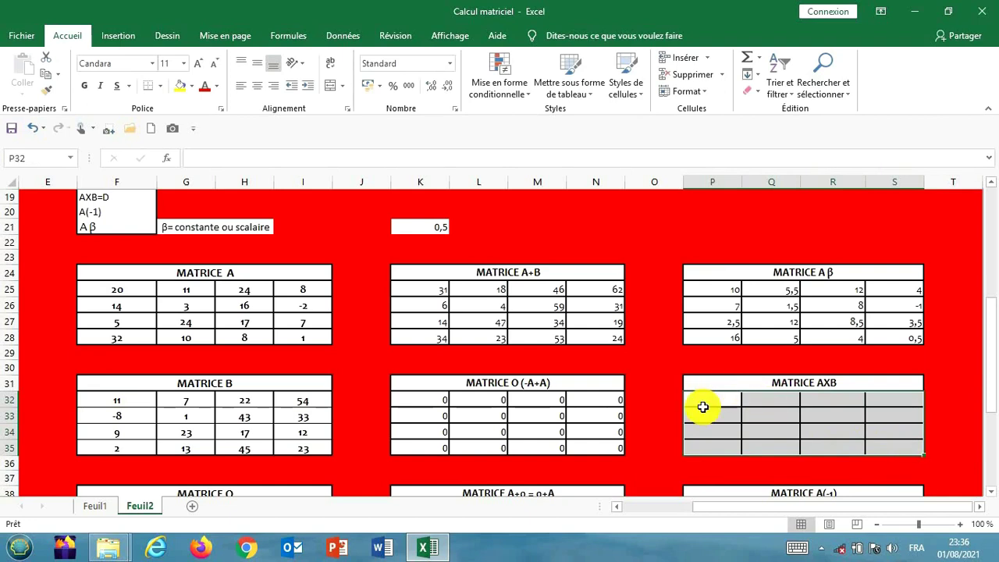
type("=")
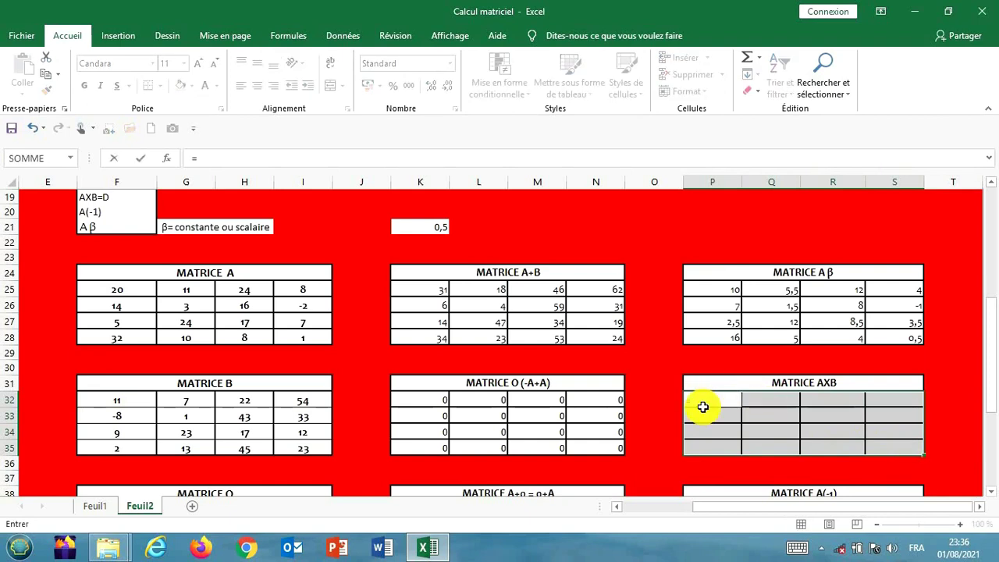
left_click(134, 290)
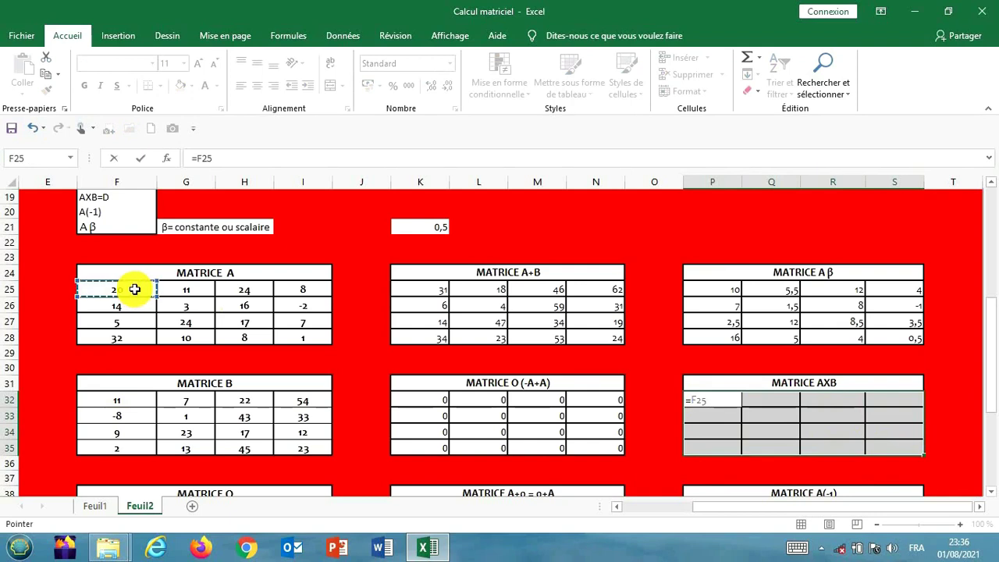
type("*")
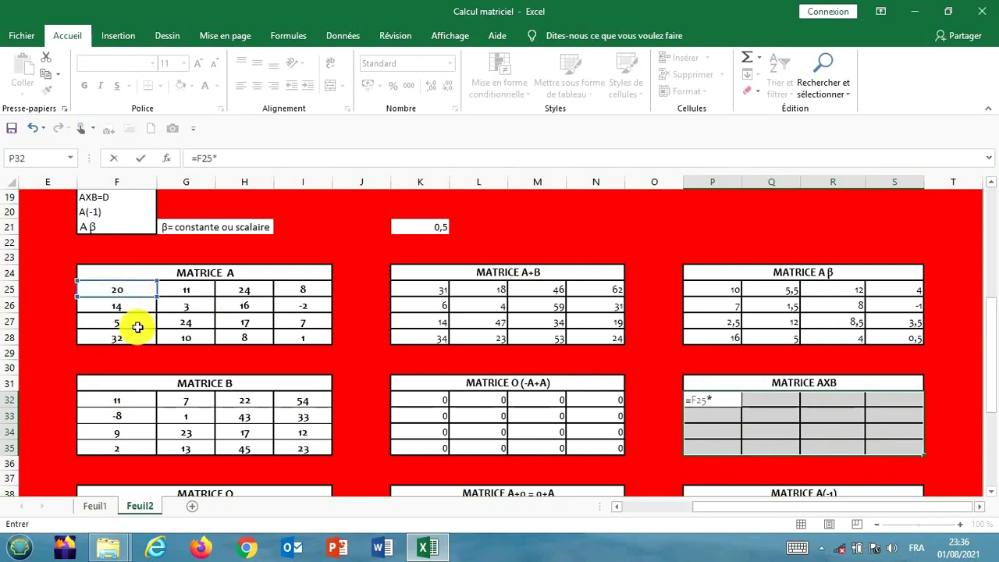
left_click(131, 398)
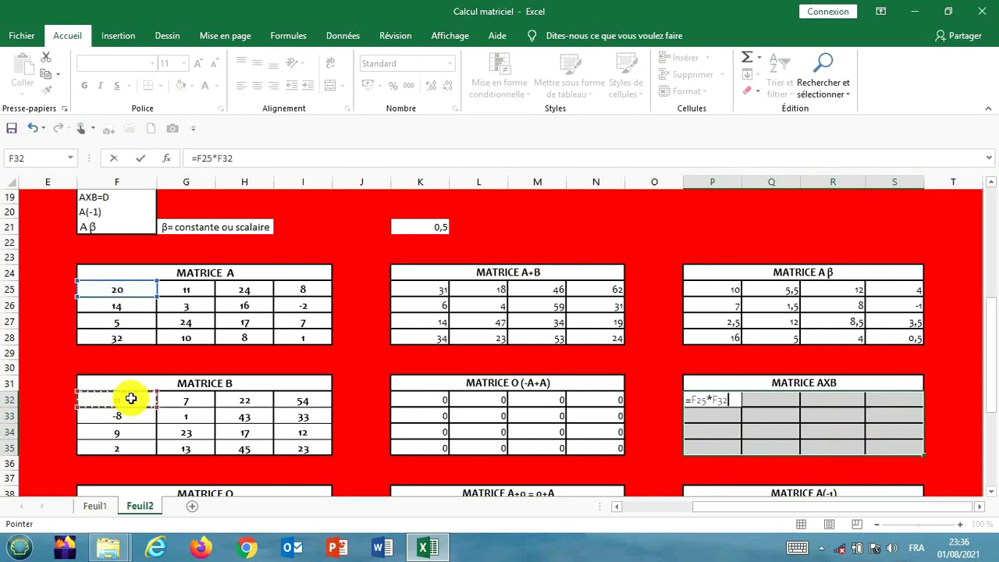
key("ctrl+Return")
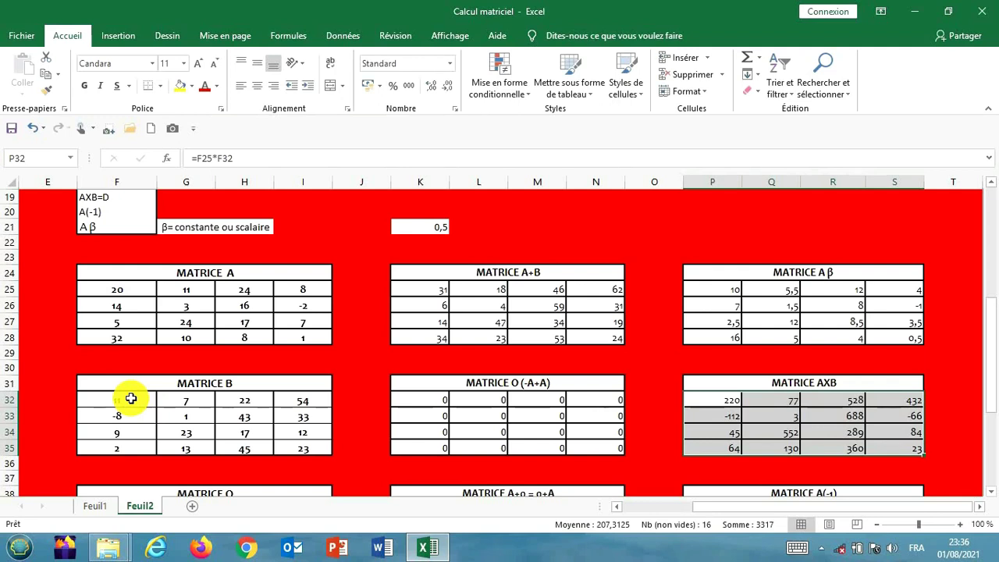
key("Down")
key("Down")
key("Down")
key("Down")
key("Down")
key("Down")
key("Down")
key("Down")
key("Down")
key("Down")
key("Down")
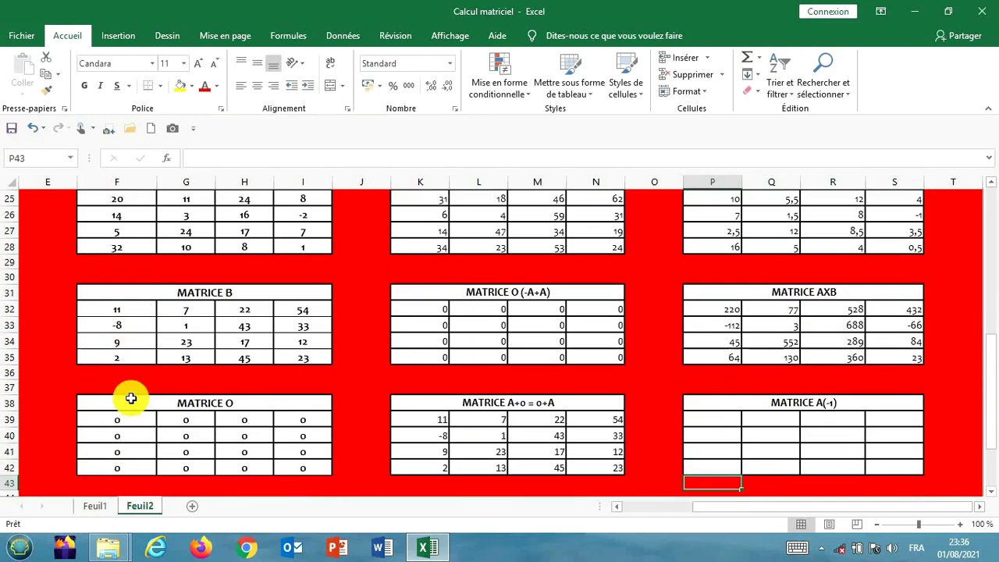
key("Up")
key("Up")
key("Up")
key("Up")
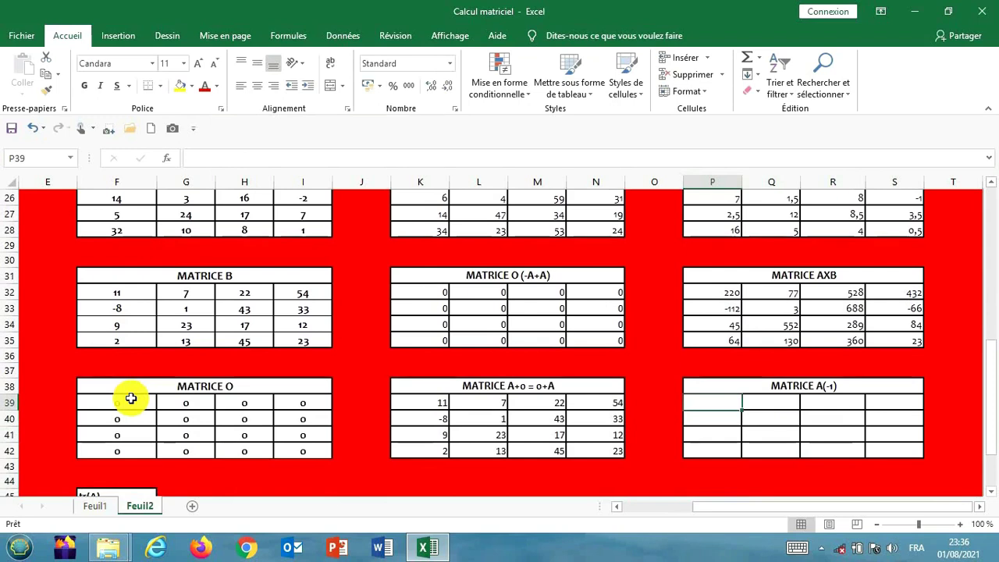
left_click_drag(727, 404, 908, 443)
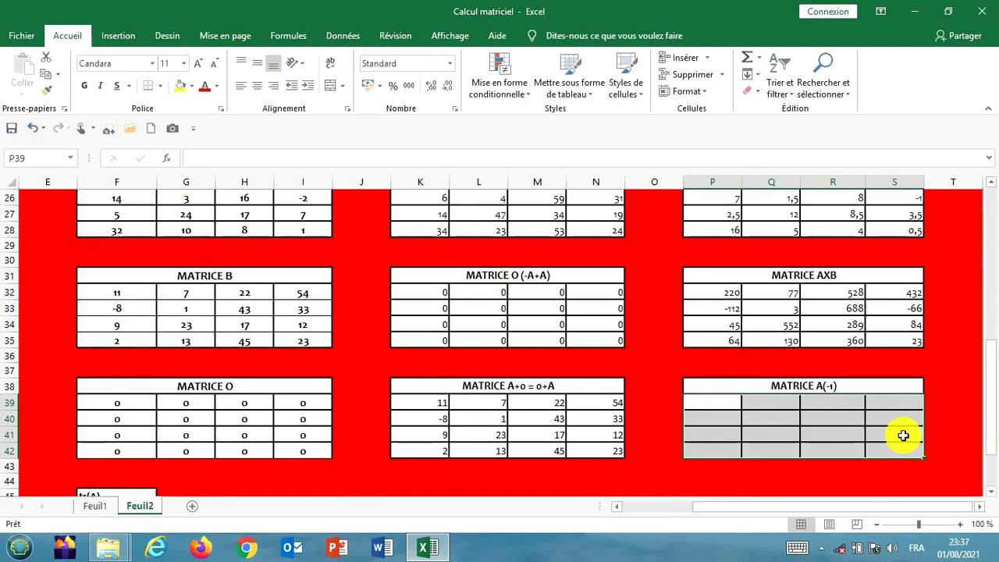
type("=")
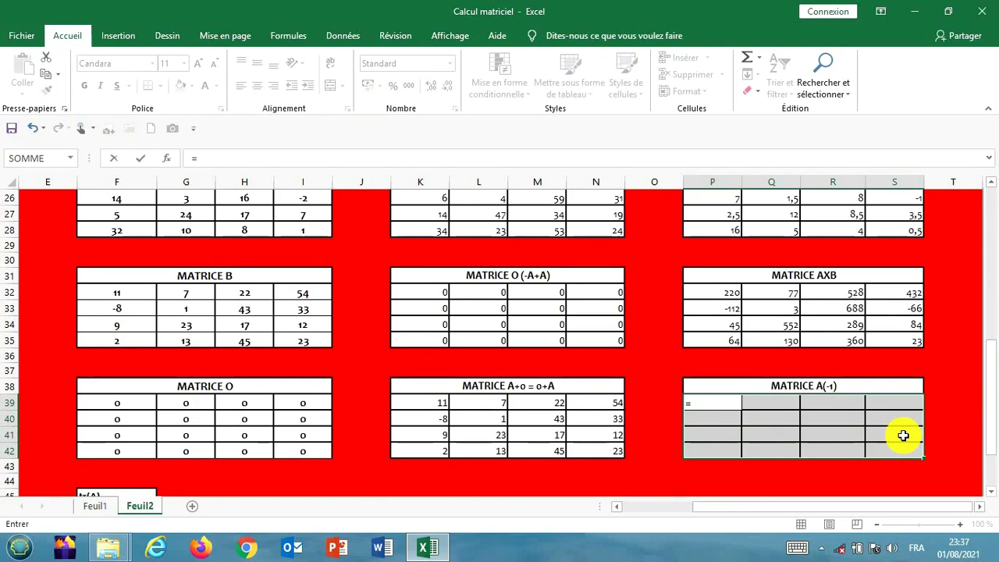
key("Escape")
Look over the area below the matrices and locate the tr(A) and Det(A) labels in F45:F46
key("Down")
key("Down")
key("Down")
key("Down")
key("Down")
key("Down")
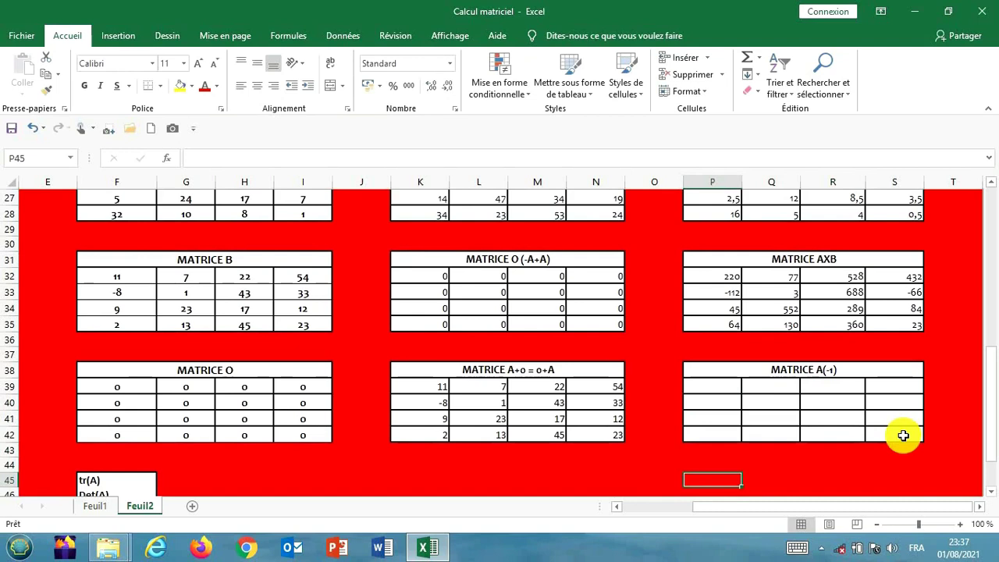
key("Down")
key("Down")
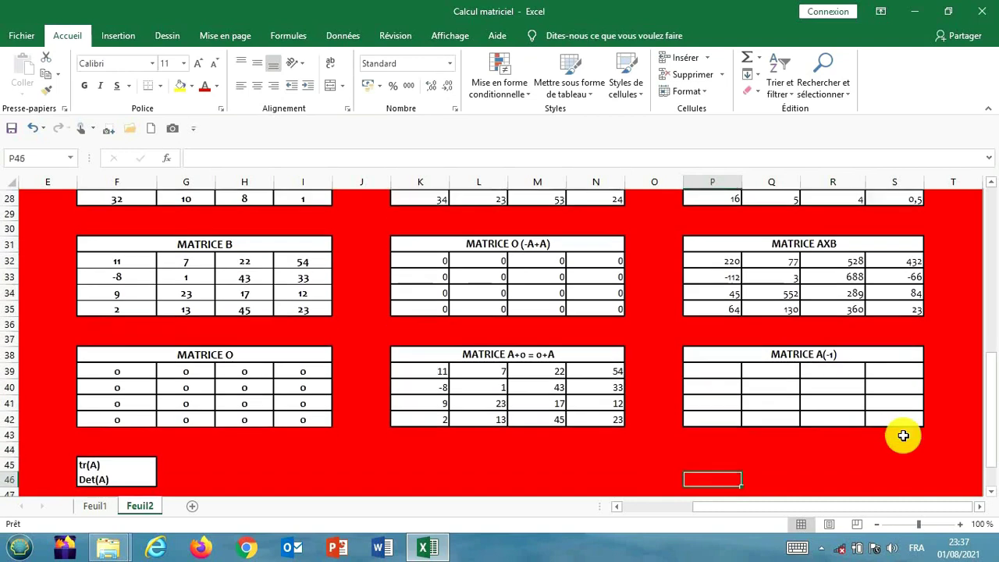
key("Left")
key("Left")
key("Left")
key("Left")
key("Left")
key("Left")
key("Left")
key("Left")
key("Left")
key("Left")
key("Left")
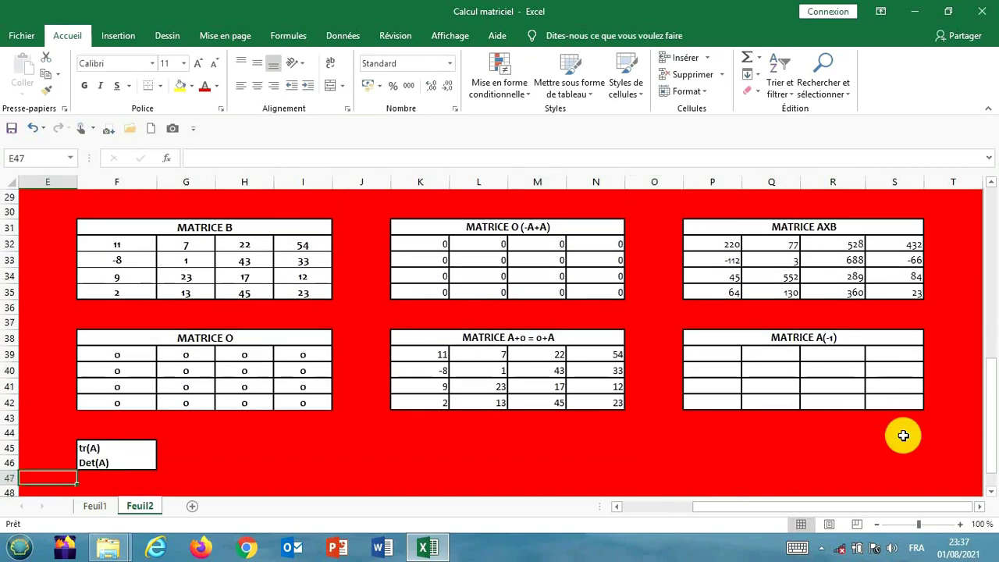
key("Up")
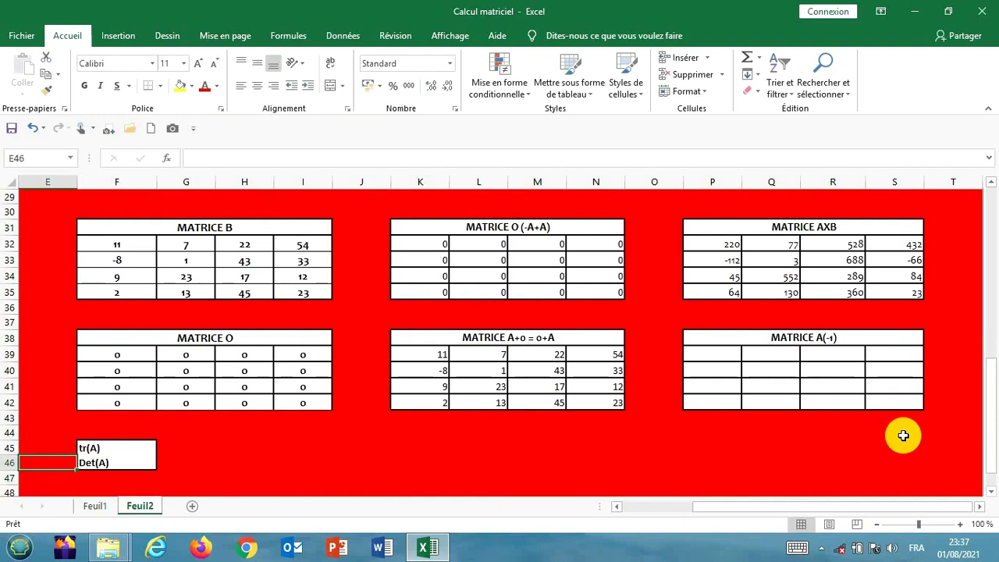
key("Up")
key("Right")
key("Right")
key("Left")
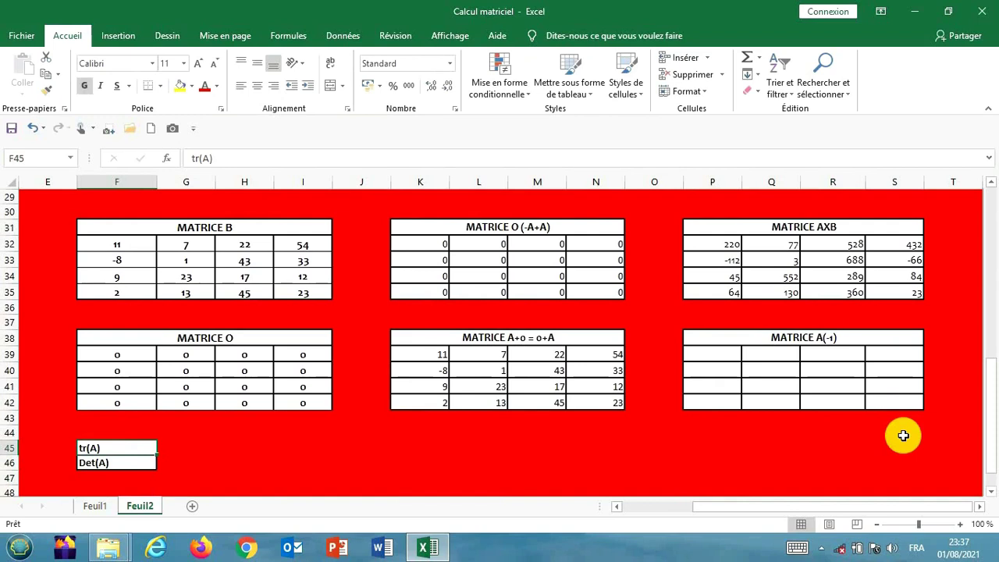
Return to MATRICE A and examine its main diagonal cells, going through G26, H27 and I28
key("Up")
key("Up")
key("Up")
key("Up")
key("Up")
key("Up")
key("Up")
key("Up")
key("Up")
key("Up")
key("Up")
key("Up")
key("Up")
key("Up")
key("Up")
key("Up")
key("Up")
key("Up")
key("Up")
key("Up")
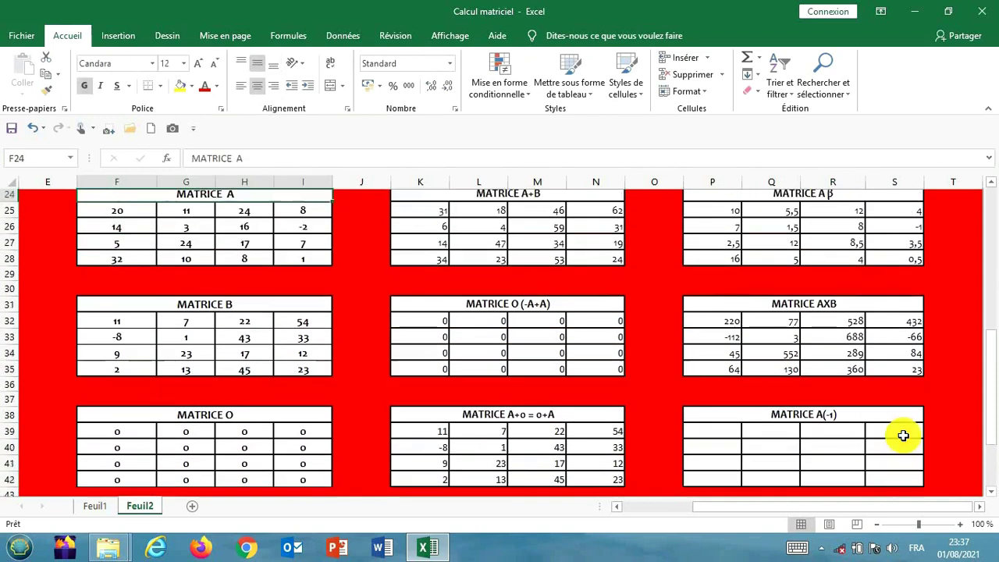
key("Up")
key("Up")
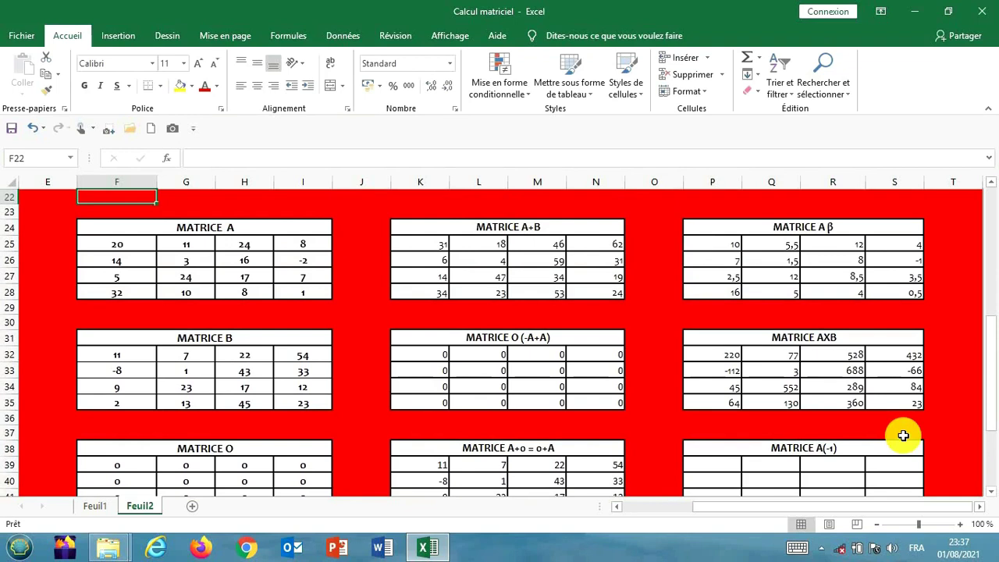
key("Down")
key("Down")
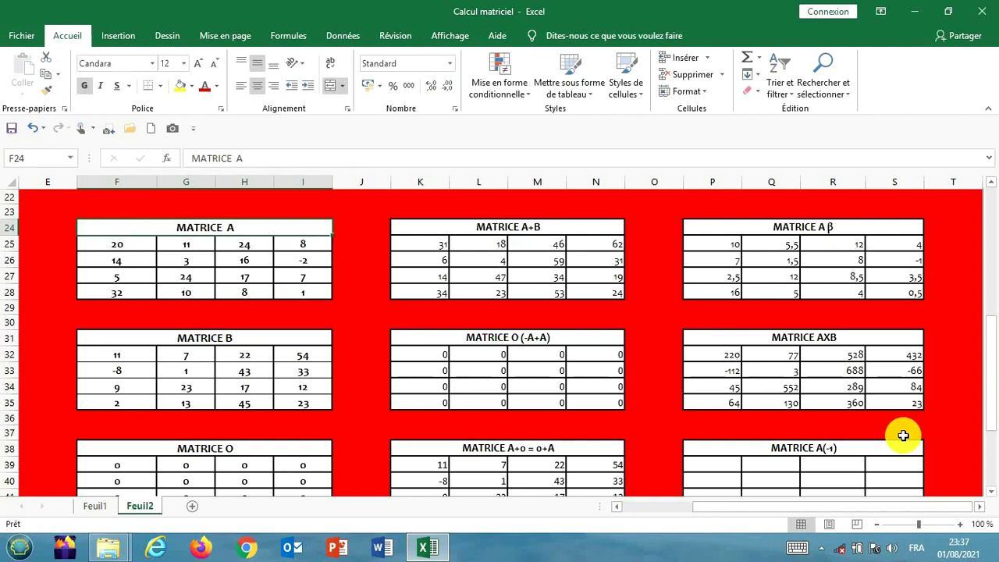
key("Right")
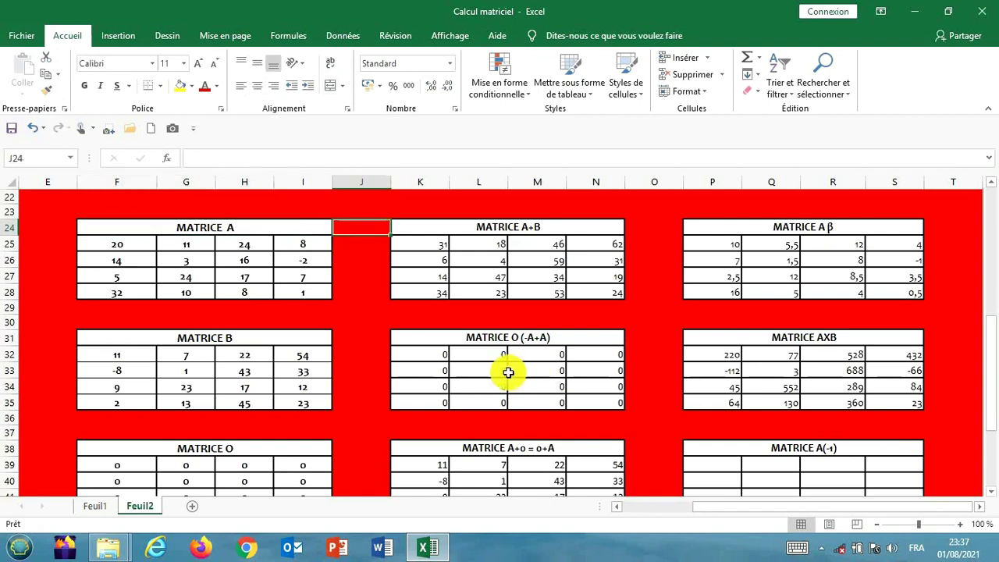
left_click(182, 260)
left_click(235, 277)
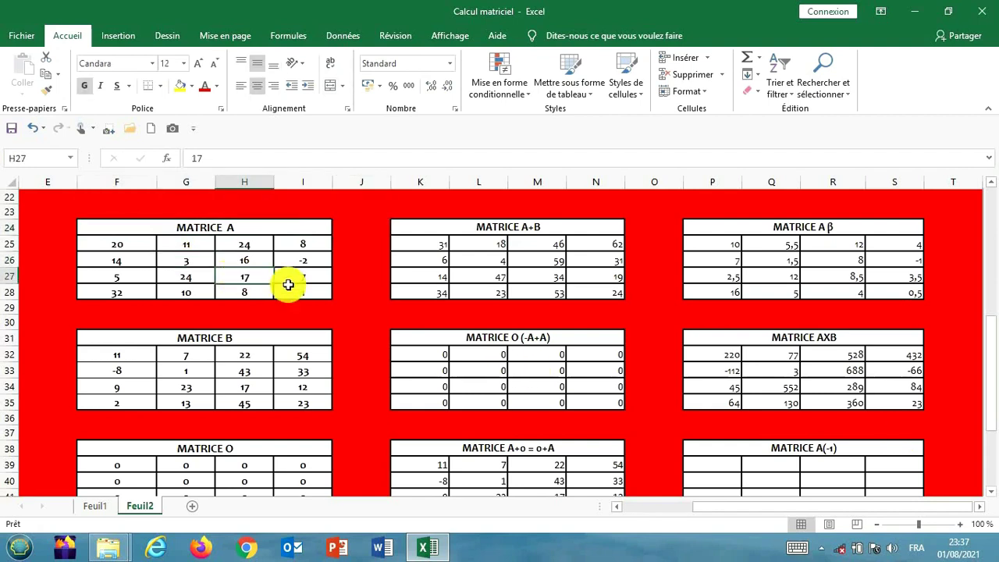
left_click(287, 288)
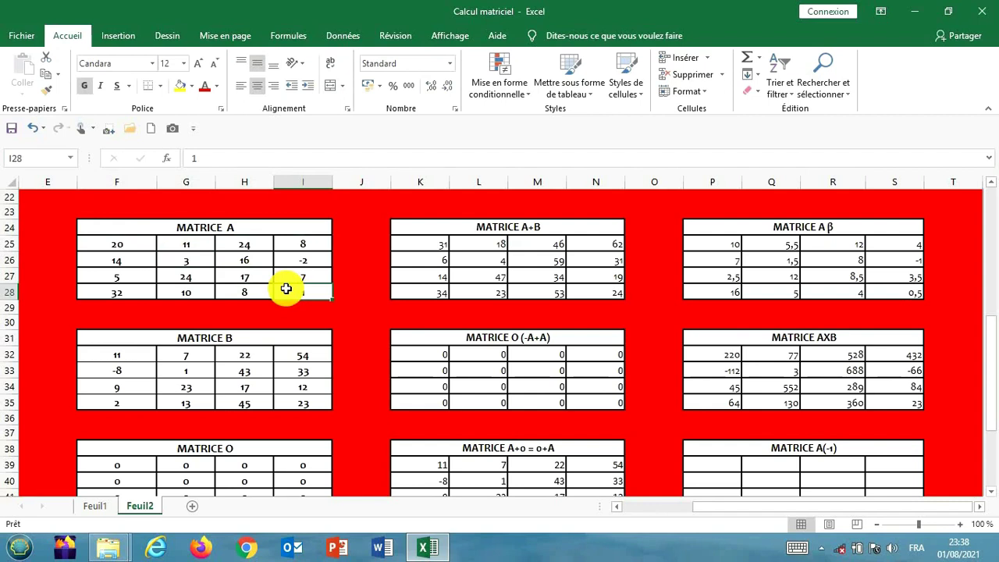
Compute the trace of MATRICE A in G45, beside tr(A), with the formula =somme(F25;G26;H27;I28)
key("Down")
key("Down")
key("Down")
key("Down")
key("Down")
key("Down")
key("Down")
key("Down")
key("Down")
key("Down")
key("Down")
key("Down")
key("Down")
key("Down")
key("Down")
key("Down")
key("Down")
key("Down")
key("Down")
key("Down")
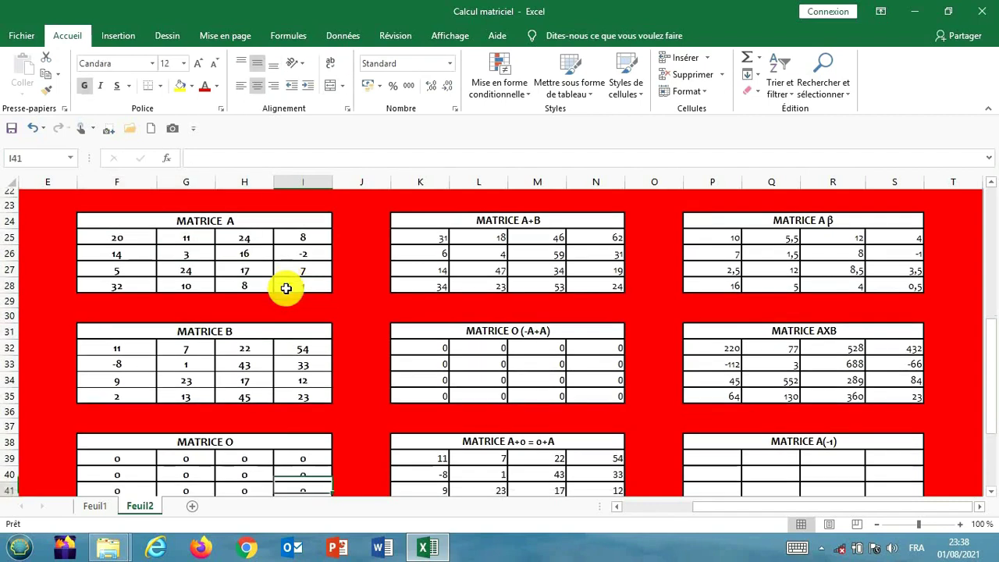
key("Up")
key("Up")
key("Up")
key("Left")
key("Left")
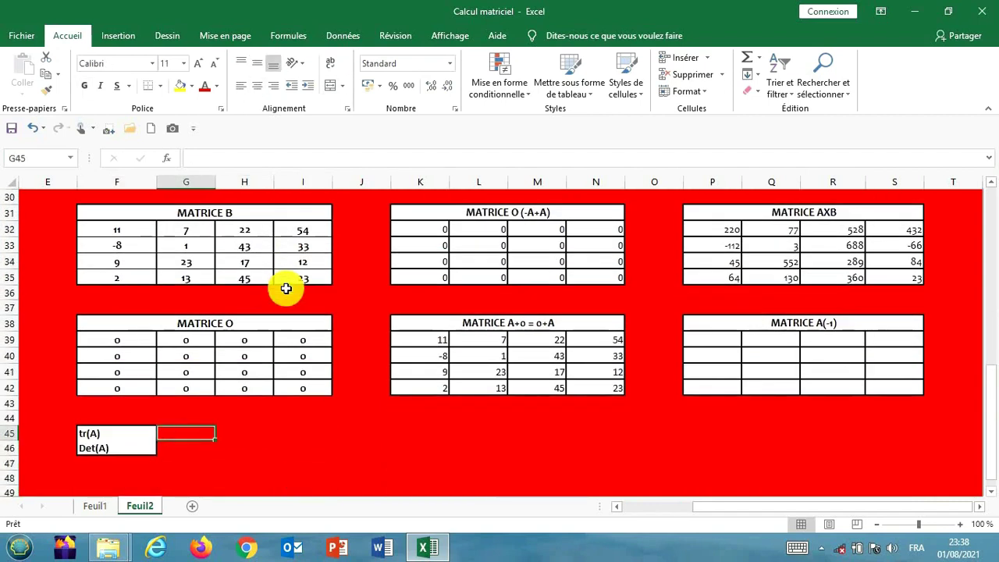
type("=")
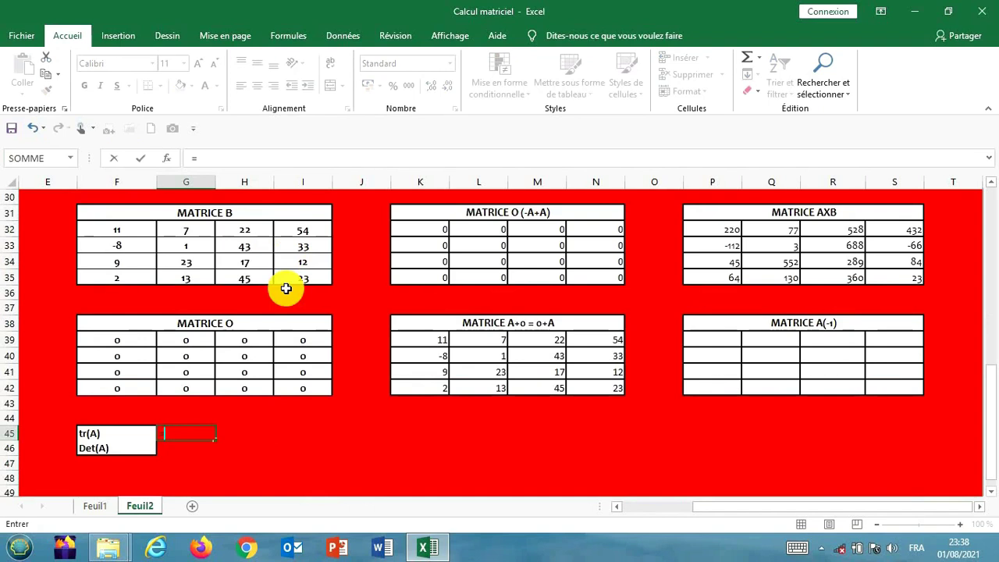
type("somme(")
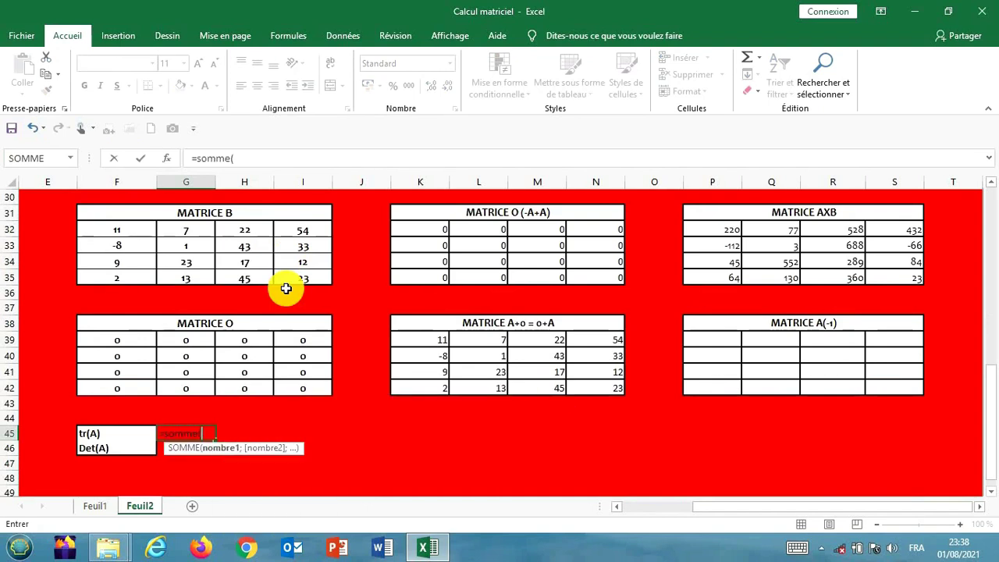
left_click(990, 184)
left_click(989, 184)
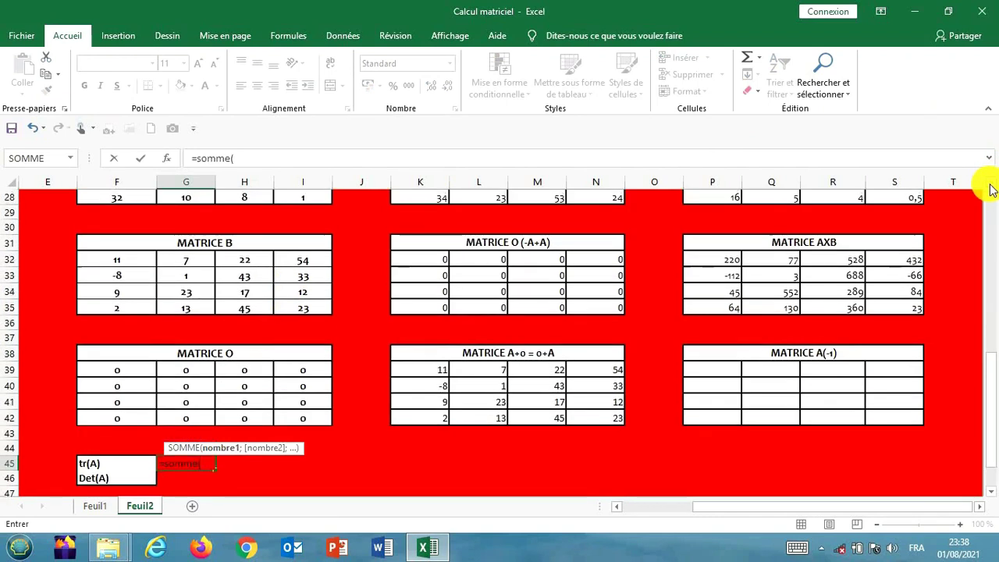
left_click(989, 186)
left_click(989, 186)
left_click(989, 186)
left_click(990, 185)
left_click(990, 185)
left_click(990, 186)
left_click(989, 186)
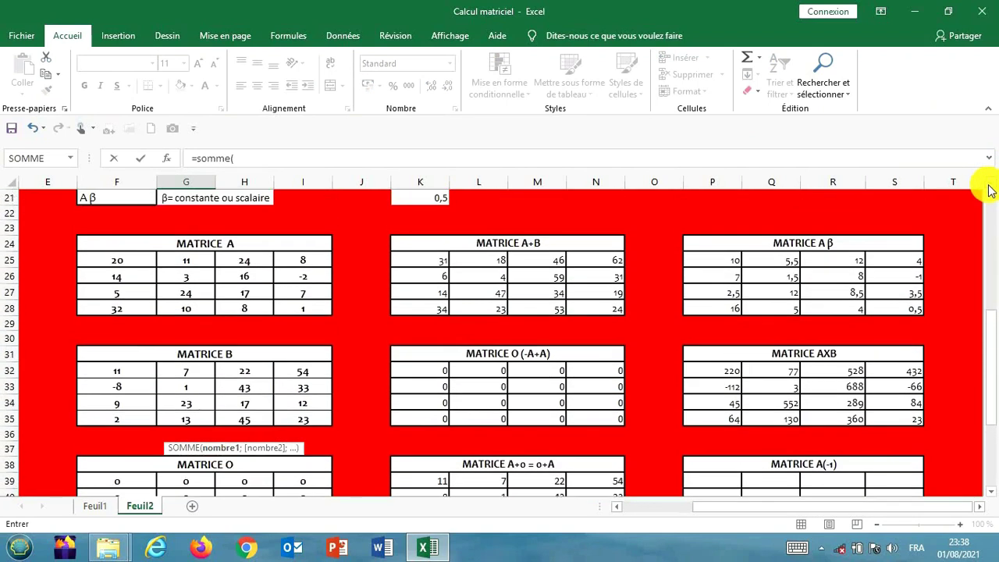
left_click(111, 260)
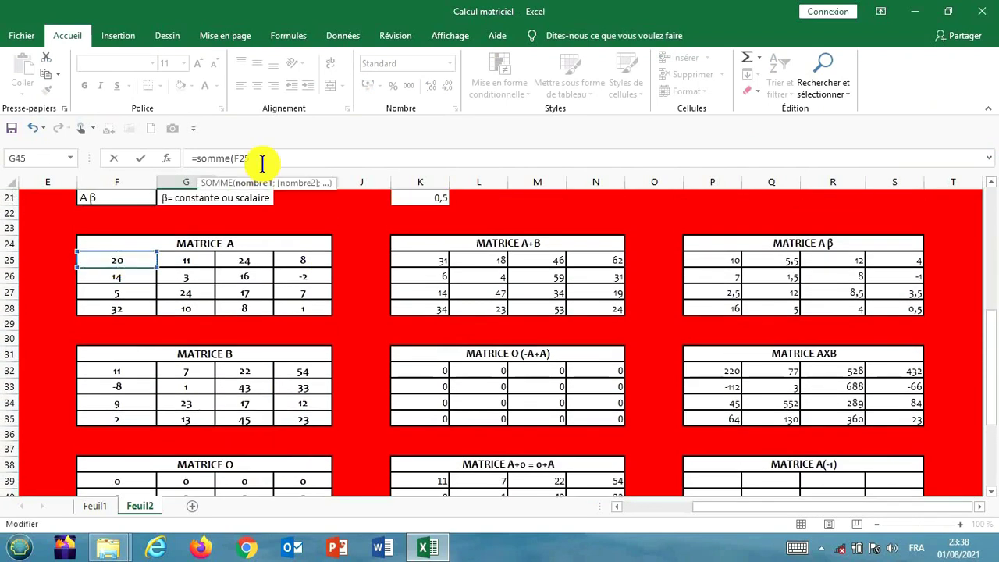
type(";")
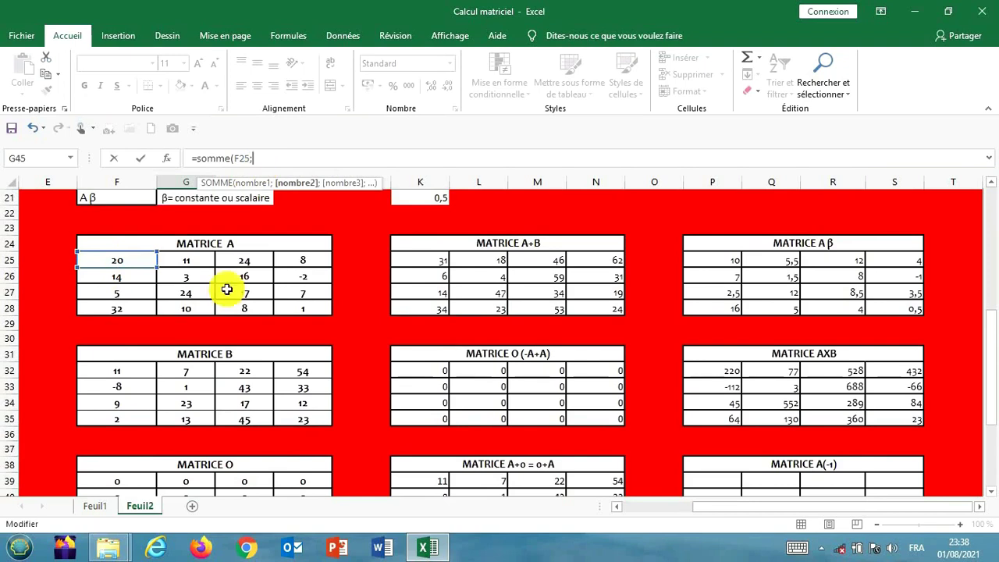
left_click(185, 278)
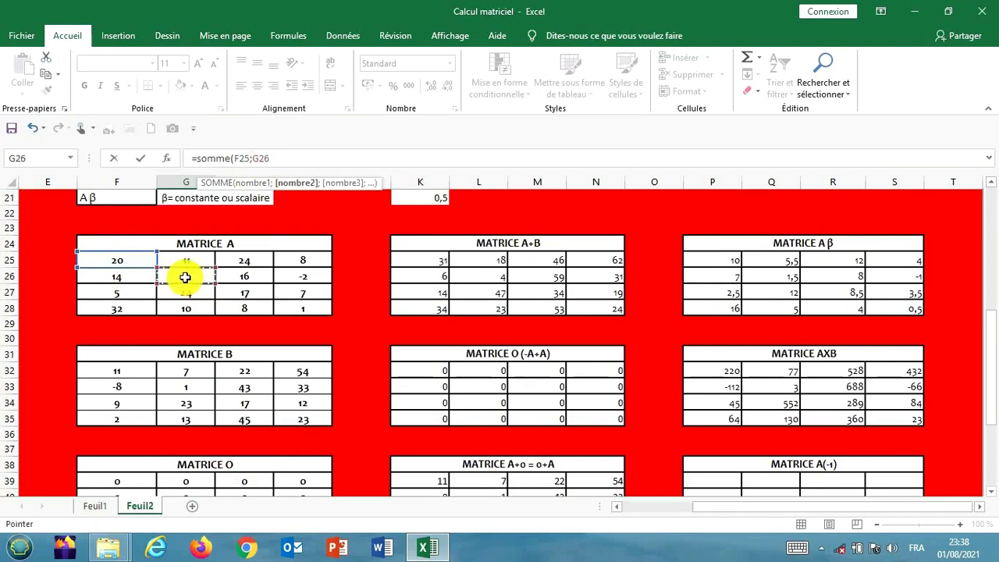
type(";")
left_click(237, 292)
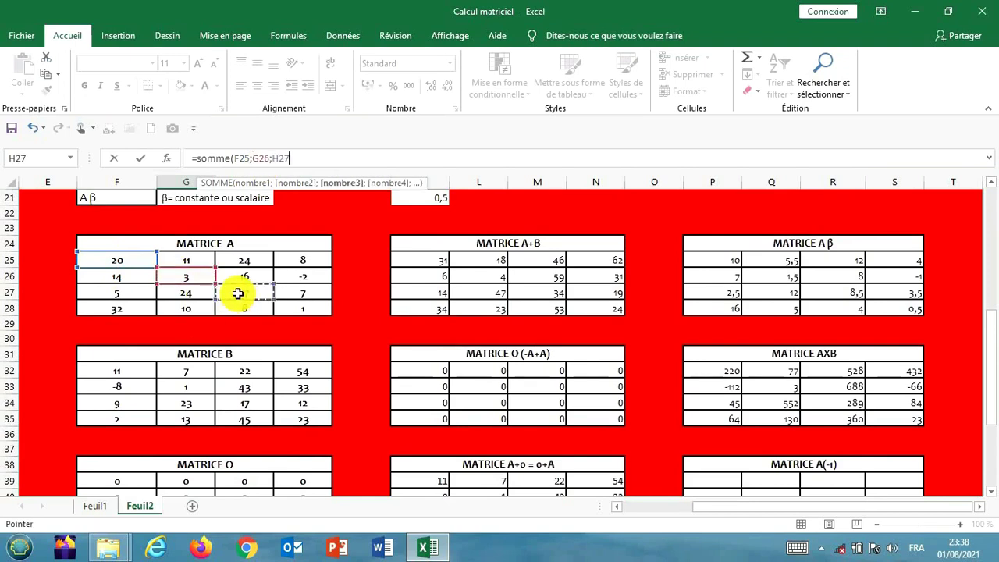
type(";")
left_click(293, 309)
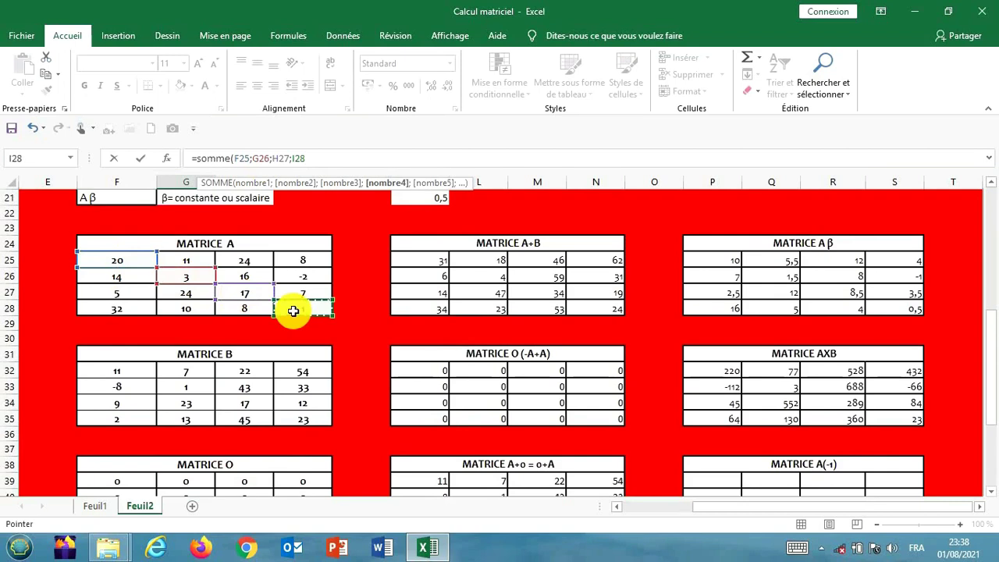
type(")")
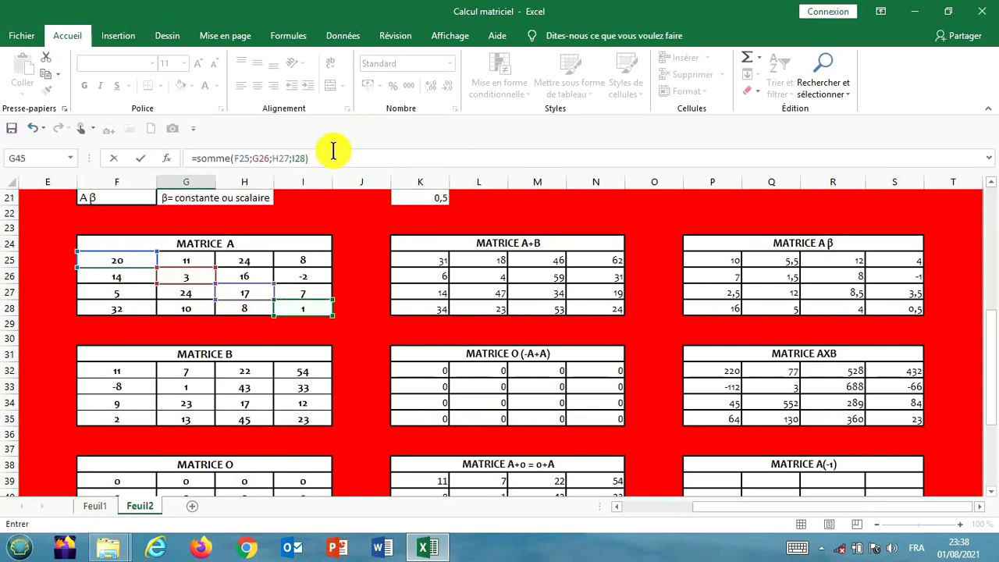
key("Return")
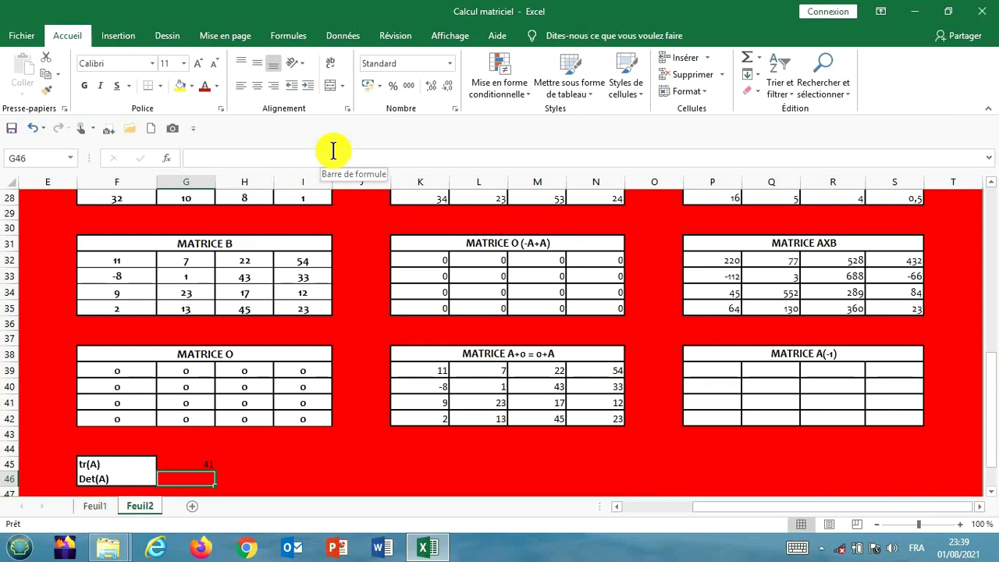
Compute the determinant of MATRICE A in G46, beside Det(A), with the formula =DETERMAT(F25:I28)
type("=")
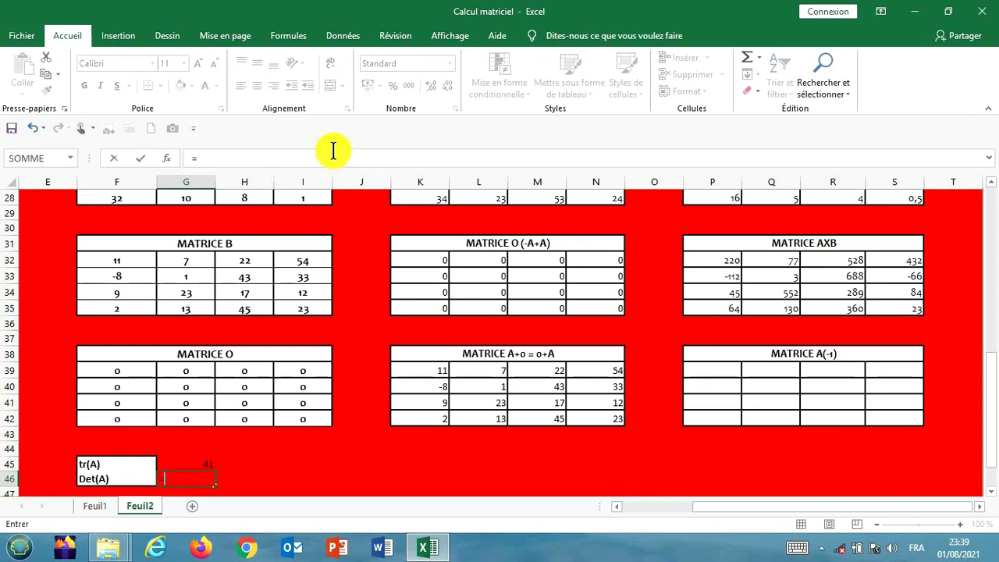
type("DET")
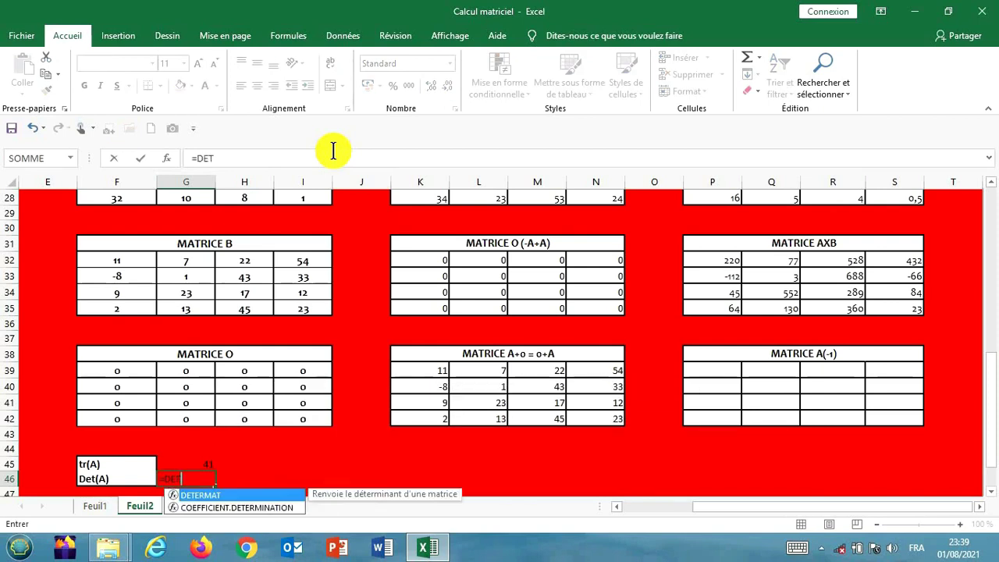
double_click(204, 496)
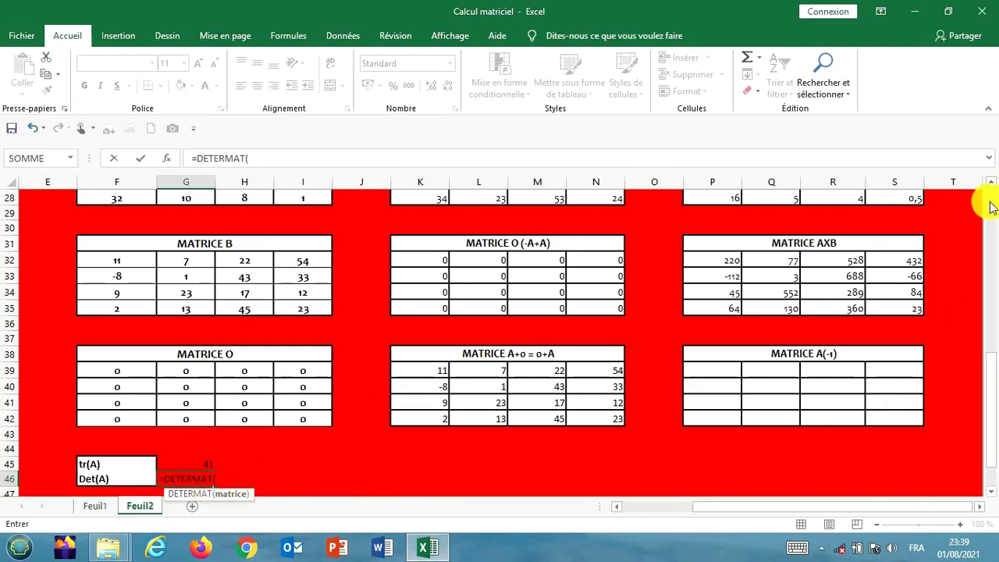
scroll(991, 185, "up", 5)
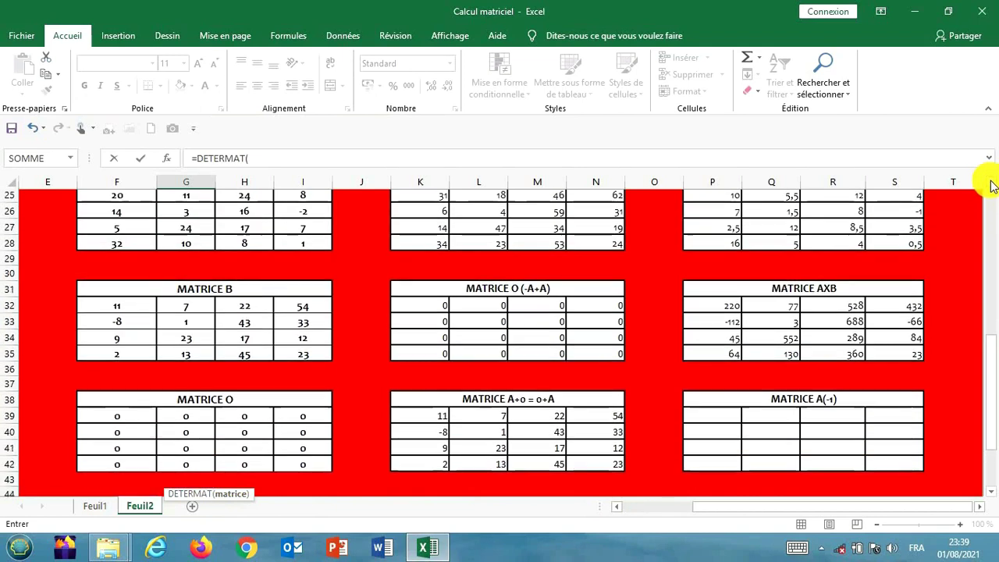
scroll(991, 185, "up", 1)
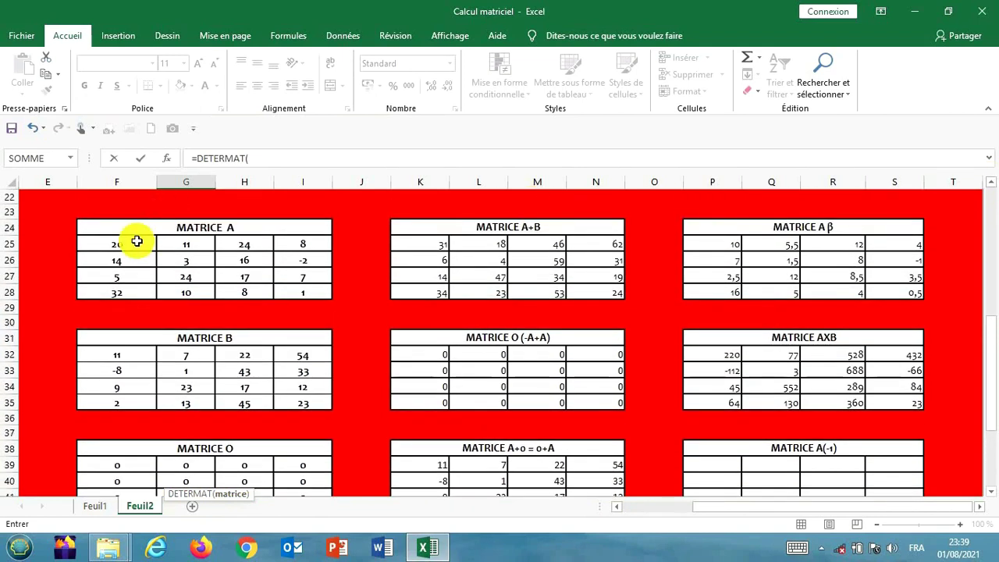
left_click_drag(133, 240, 298, 293)
left_click(288, 158)
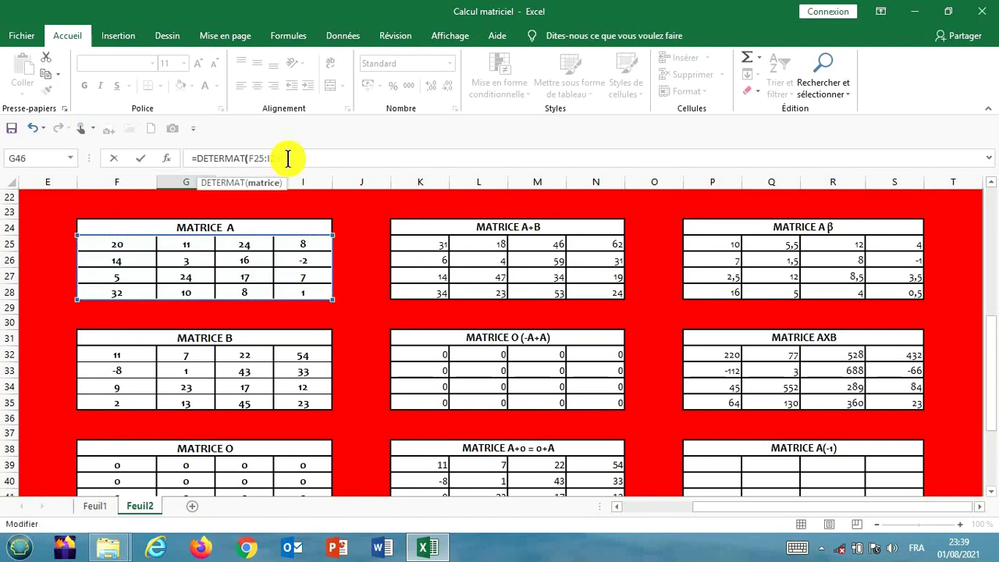
key("Return")
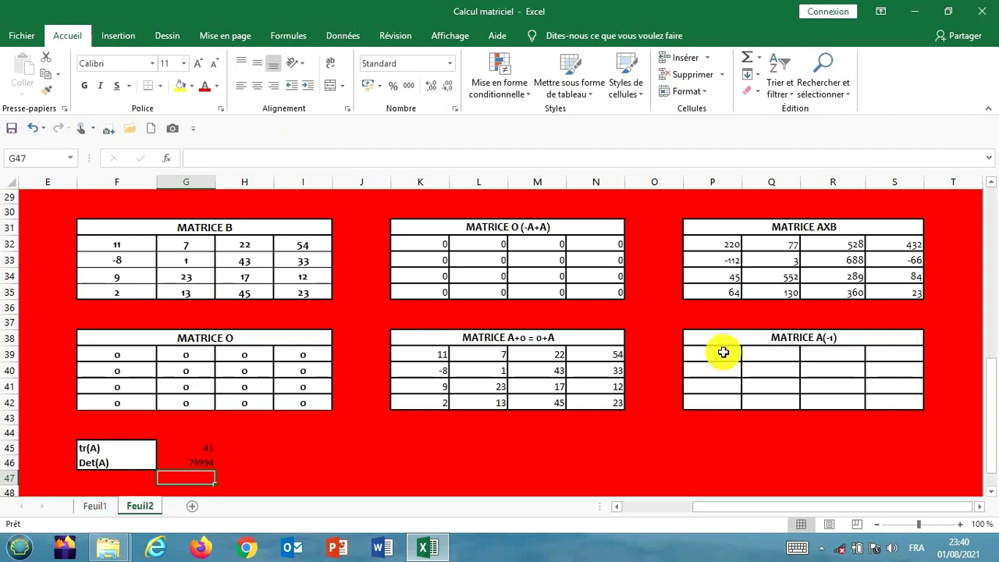
Fill the whole MATRICE A(-1) table, P39:S42, with the inverse of MATRICE A using the array formula =INVERSEMAT(F25:I28)
left_click_drag(722, 351, 866, 398)
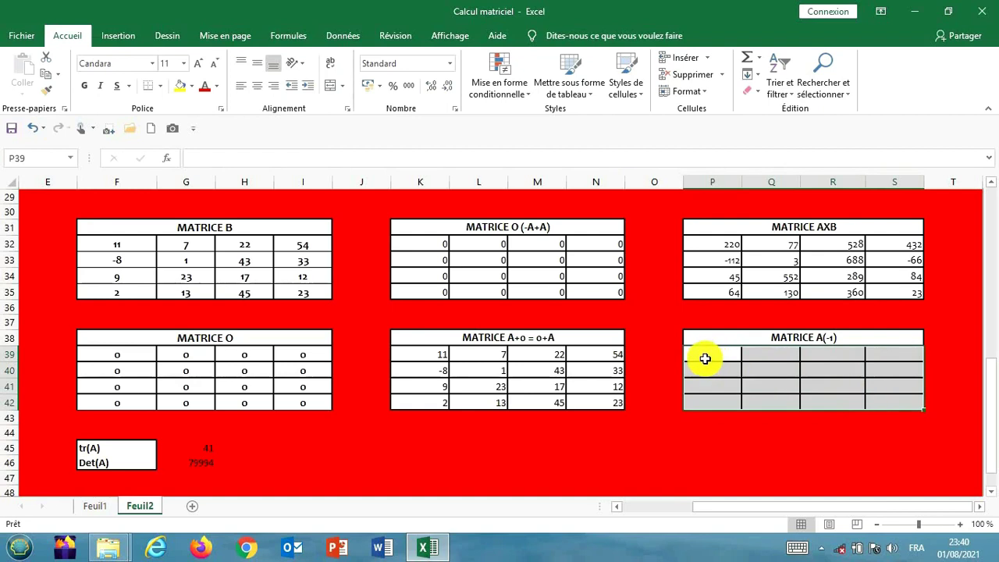
type("=")
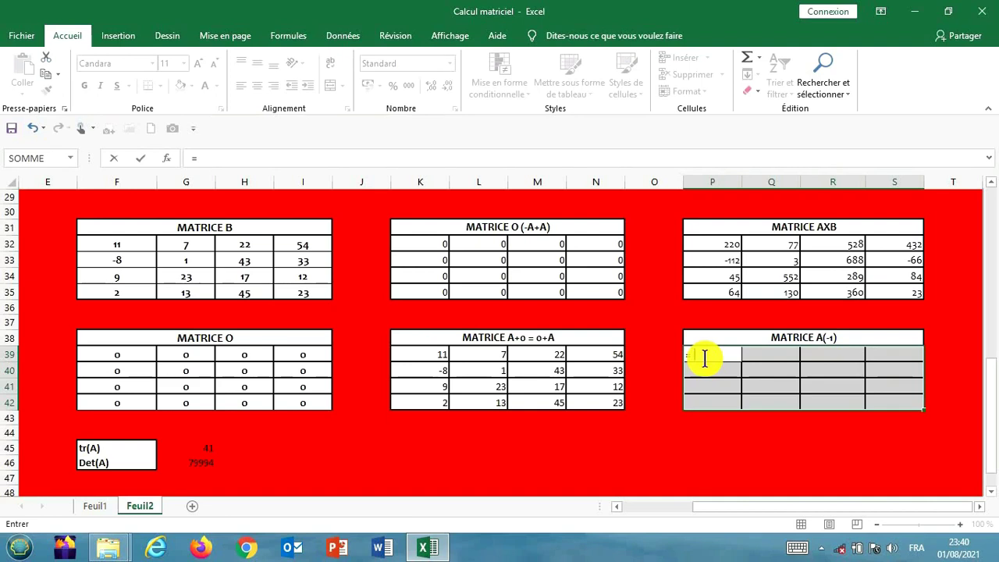
type("Inve")
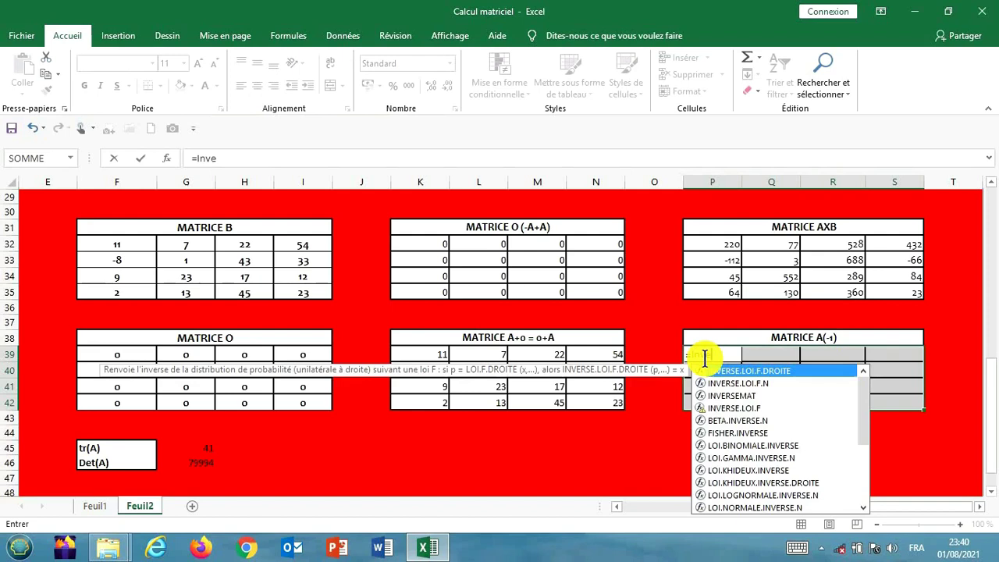
double_click(751, 396)
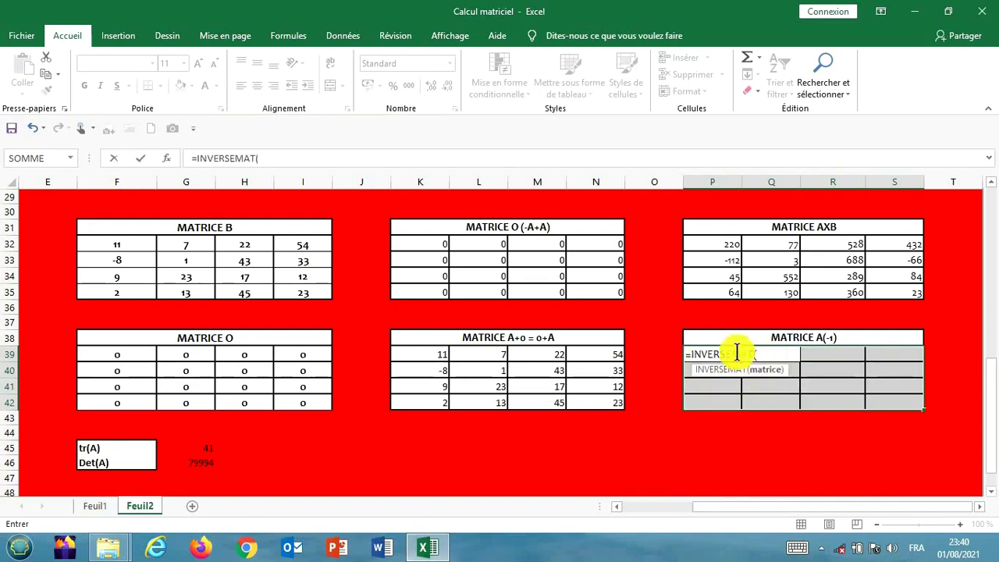
scroll(990, 192, "up", 2)
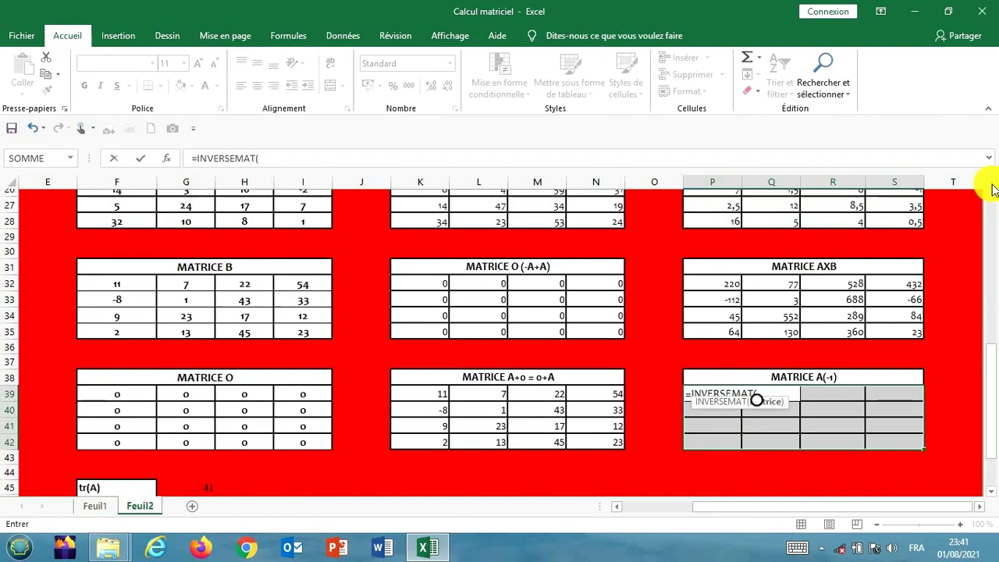
left_click_drag(121, 245, 281, 304)
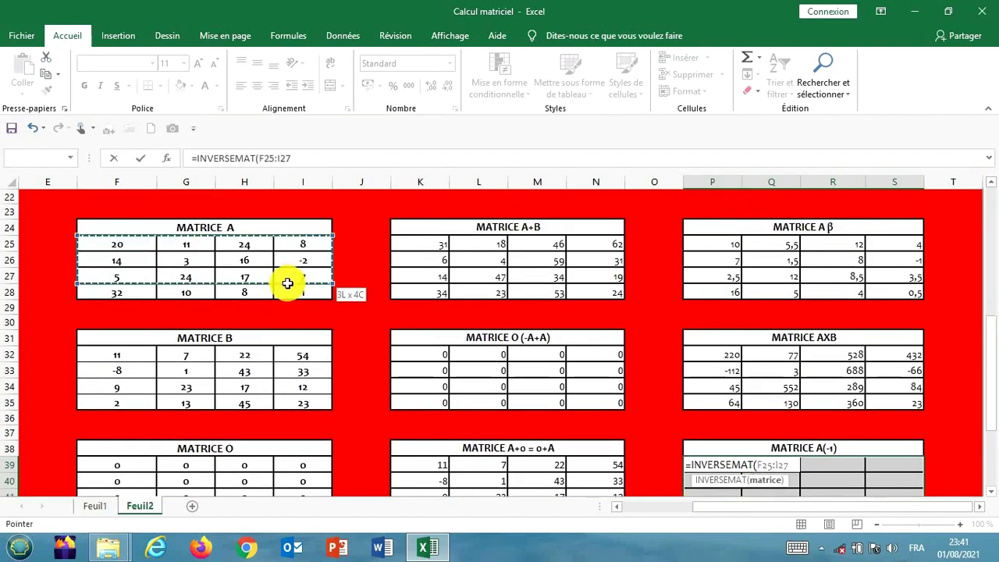
left_click_drag(282, 319, 279, 290)
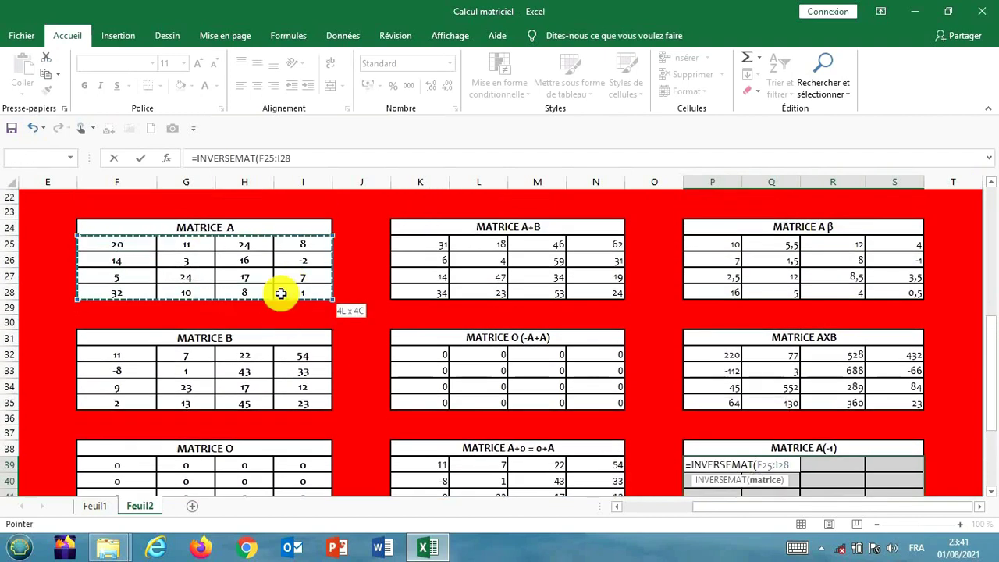
left_click(316, 161)
type(")")
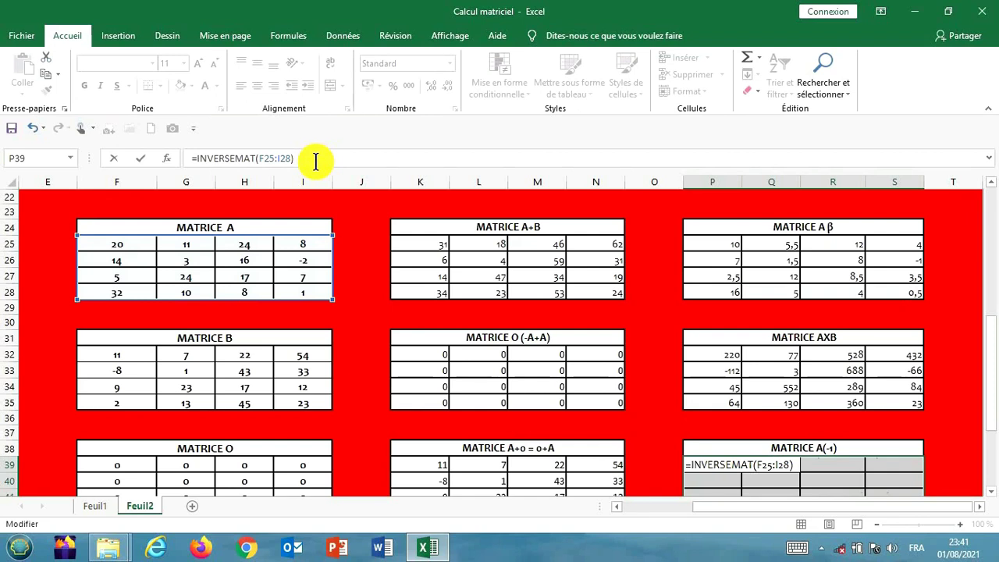
key("ctrl+shift+Return")
key("Down")
key("Down")
key("Down")
key("Down")
key("Down")
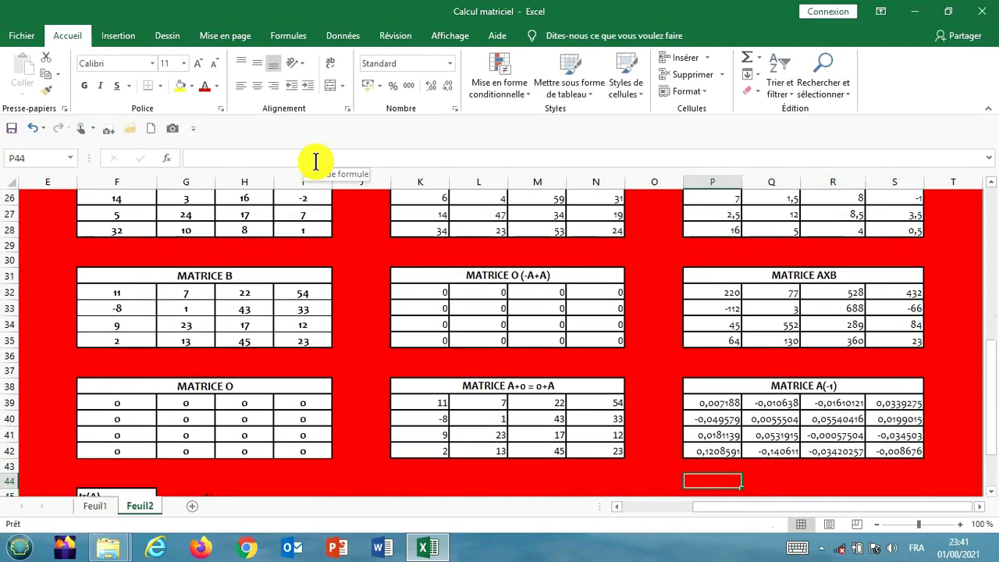